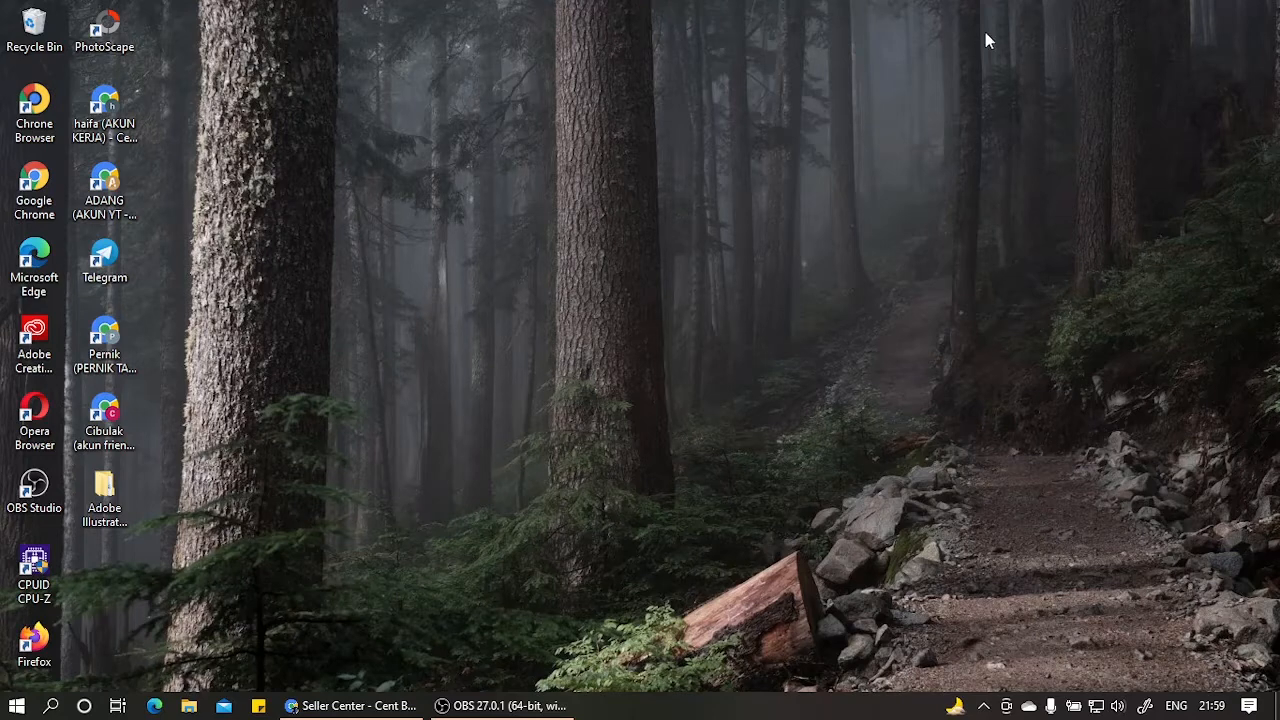
Switch to the Lazada Seller Center browser window and review the shop's Bisnis Analisis and Performa Toko sections.
{"action": "left_click", "coordinate": [355, 706]}
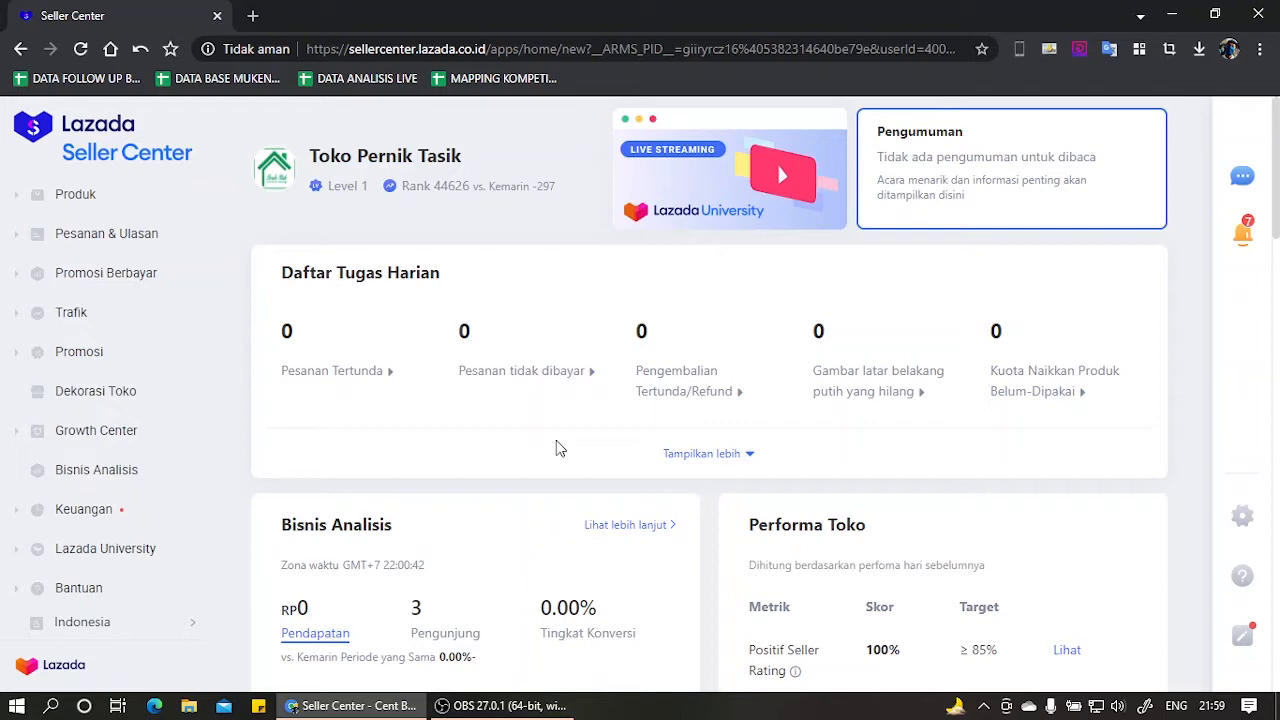
{"action": "scroll", "coordinate": [406, 249], "scroll_direction": "down", "scroll_amount": 4}
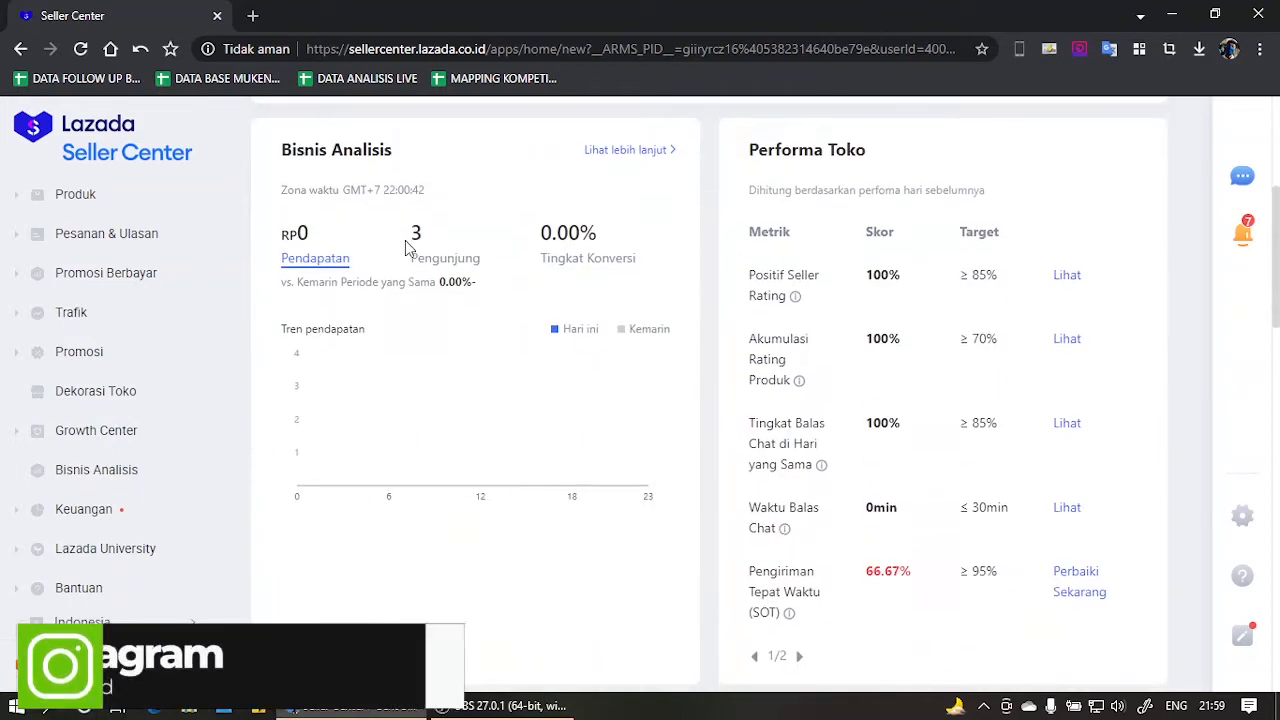
{"action": "scroll", "coordinate": [406, 249], "scroll_direction": "up", "scroll_amount": 4}
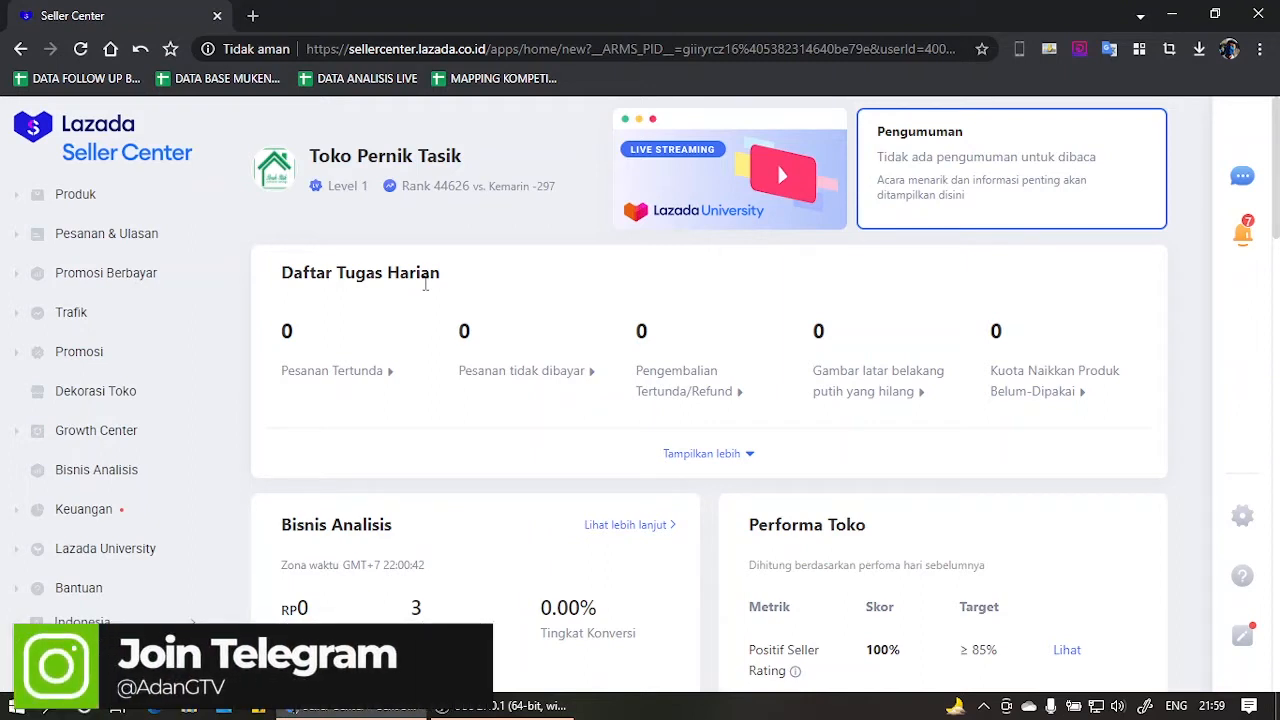
{"action": "scroll", "coordinate": [528, 335], "scroll_direction": "down", "scroll_amount": 3}
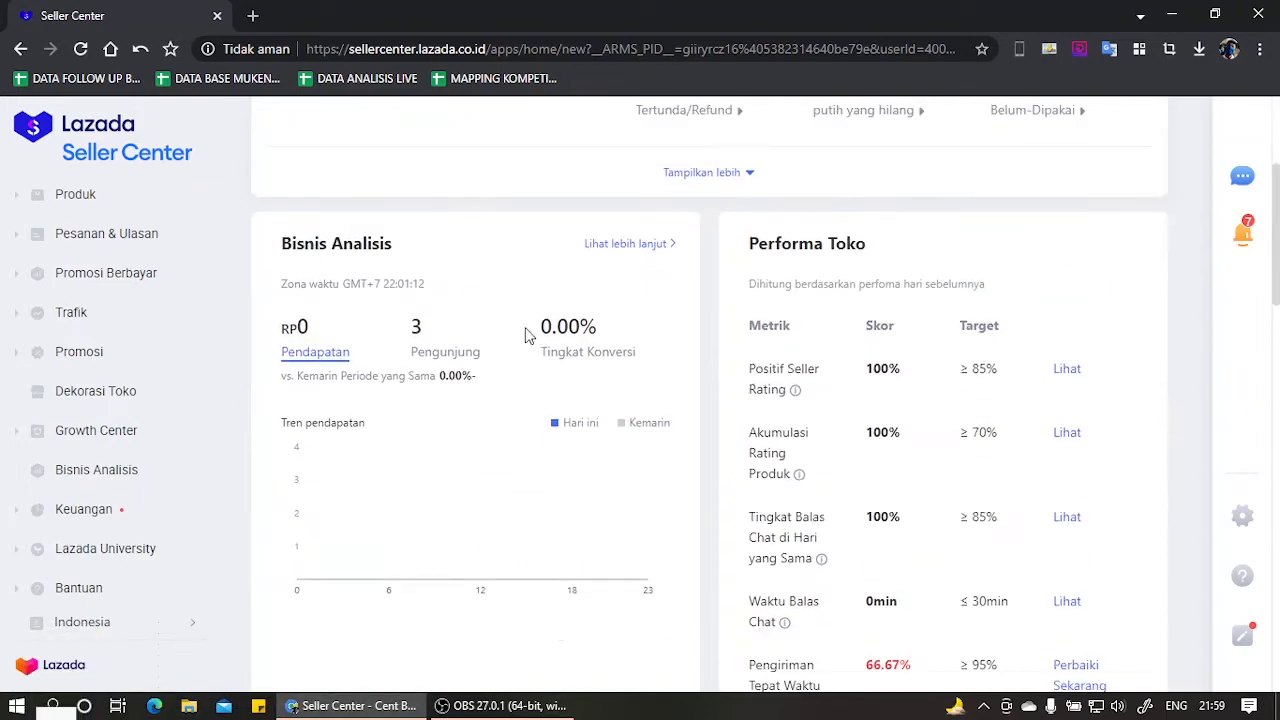
{"action": "scroll", "coordinate": [528, 335], "scroll_direction": "down", "scroll_amount": 2}
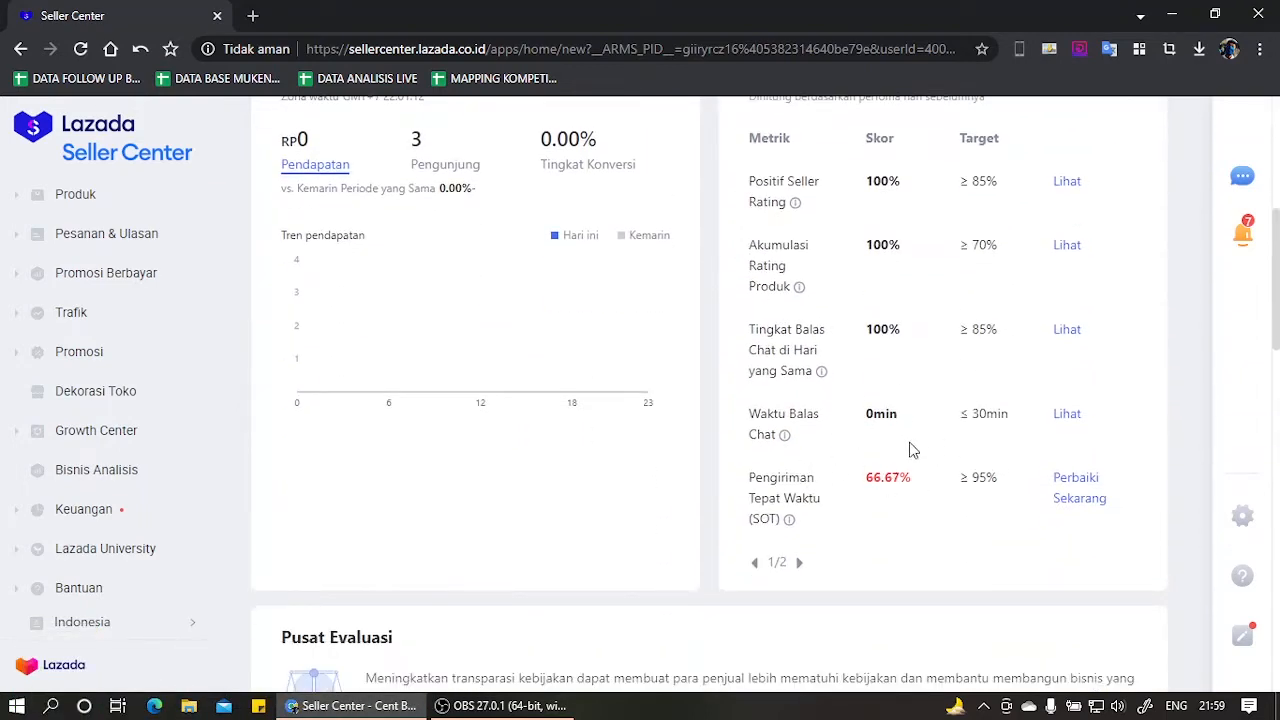
{"action": "scroll", "coordinate": [912, 440], "scroll_direction": "up", "scroll_amount": 2}
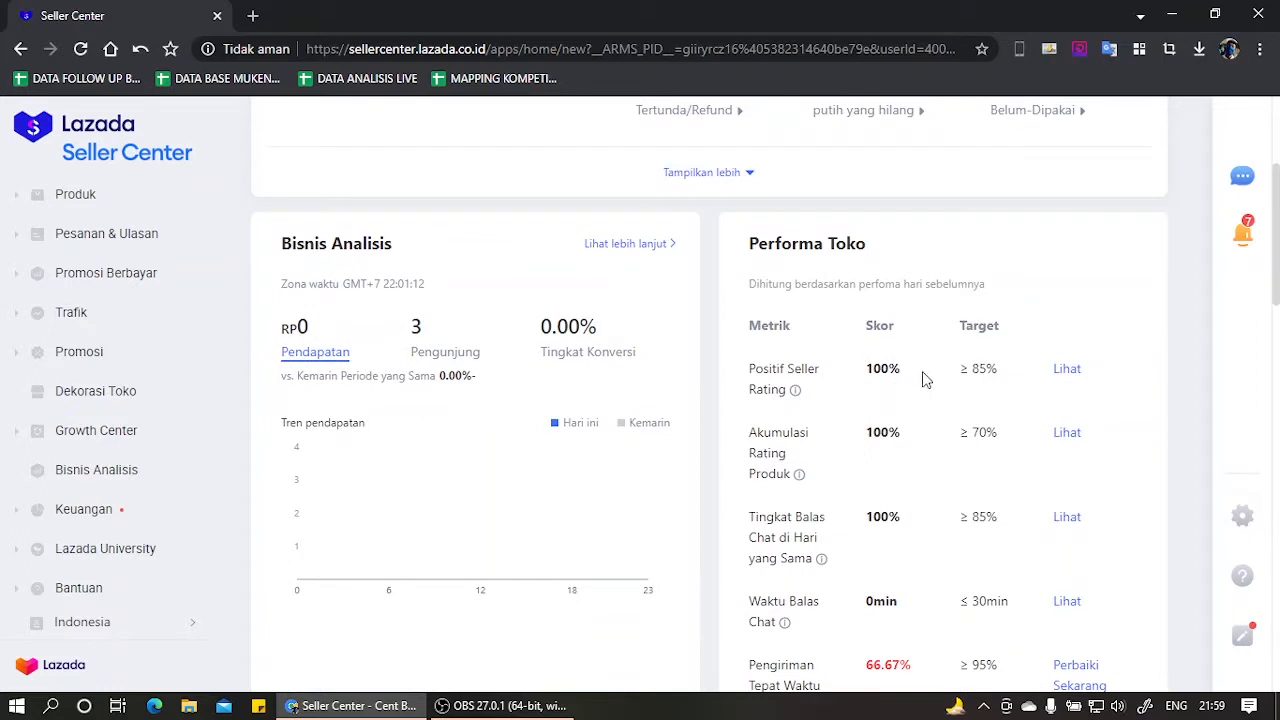
{"action": "scroll", "coordinate": [925, 385], "scroll_direction": "down", "scroll_amount": 2}
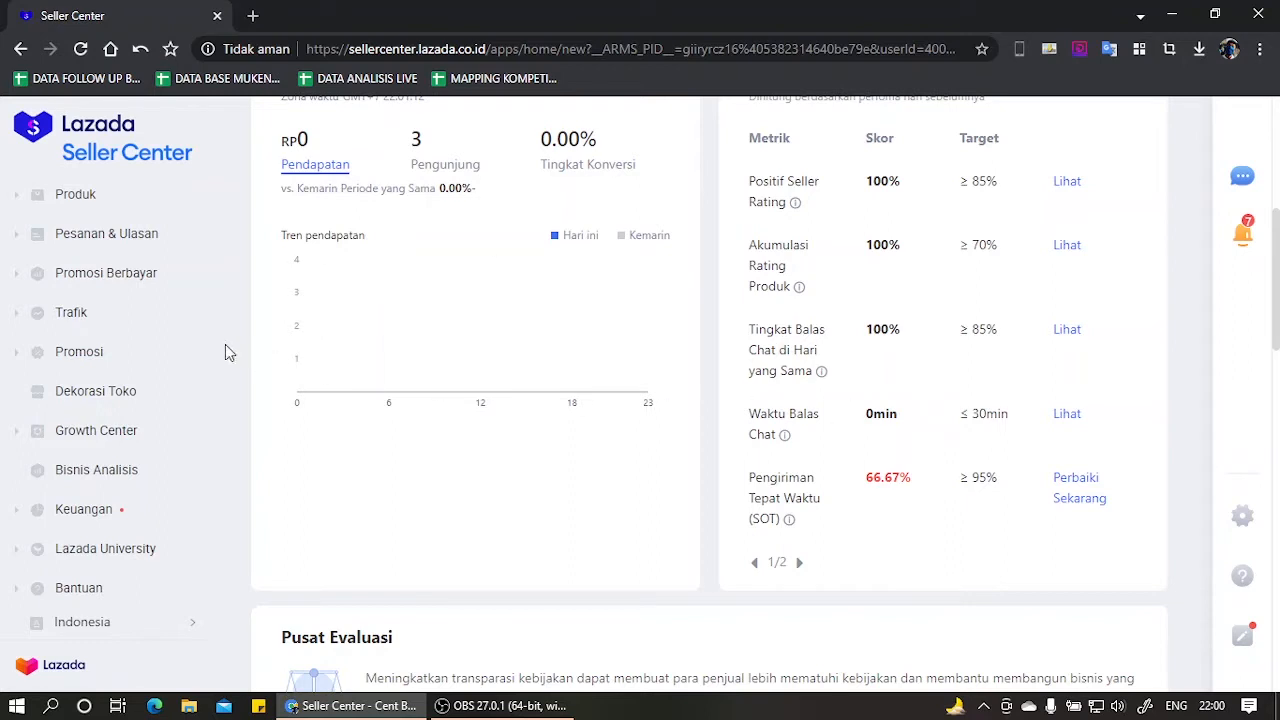
Open the Promosi Produk page under Promosi Berbayar and look over its performance summary and balance.
{"action": "left_click", "coordinate": [131, 285]}
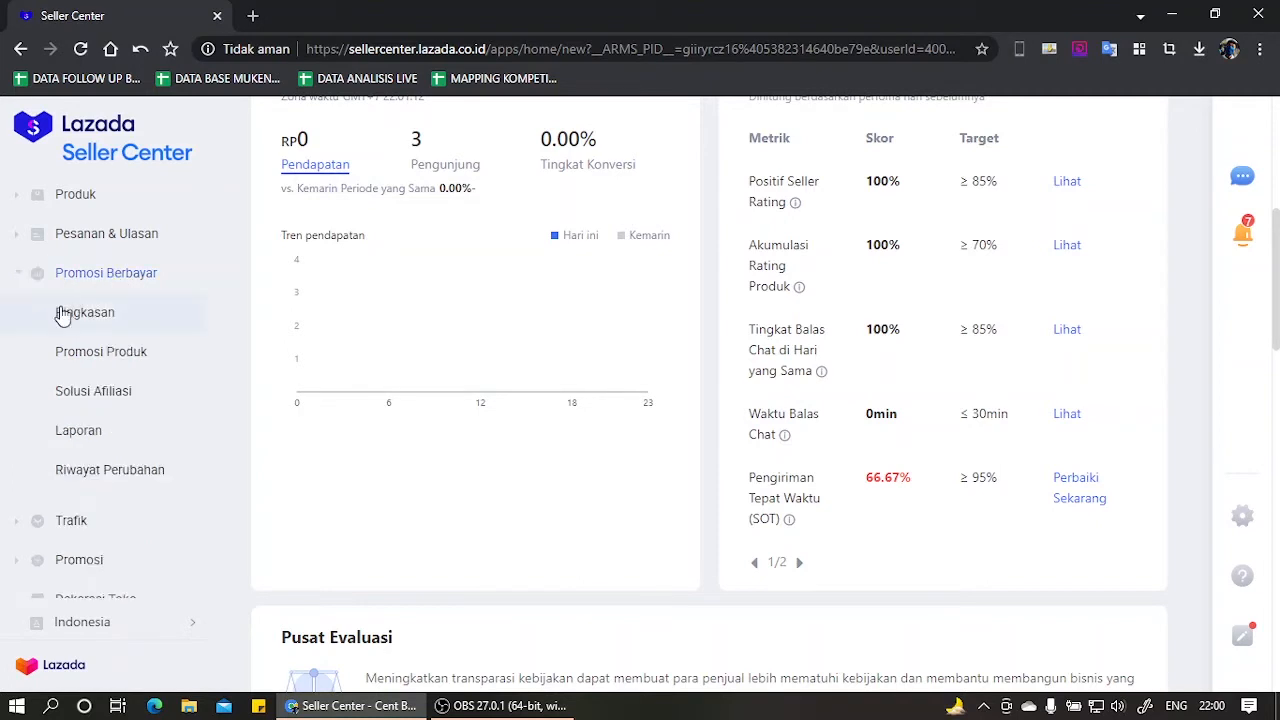
{"action": "left_click", "coordinate": [105, 355]}
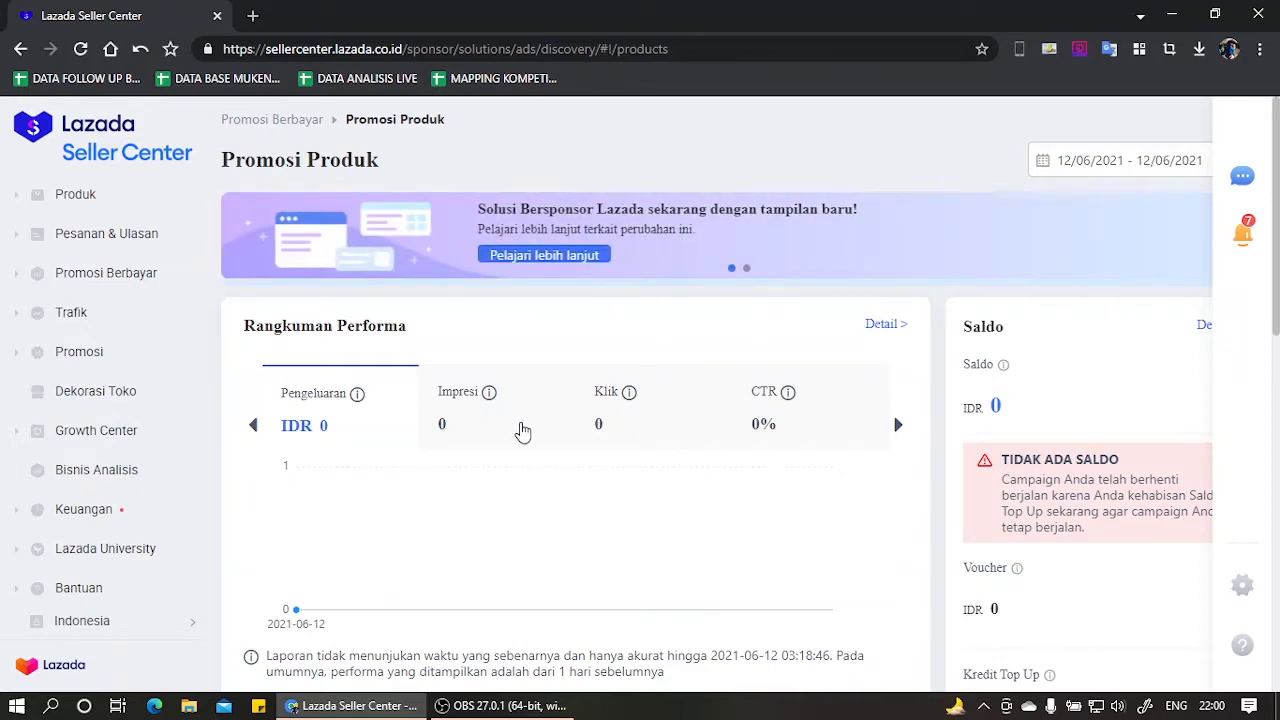
{"action": "scroll", "coordinate": [569, 428], "scroll_direction": "down", "scroll_amount": 3}
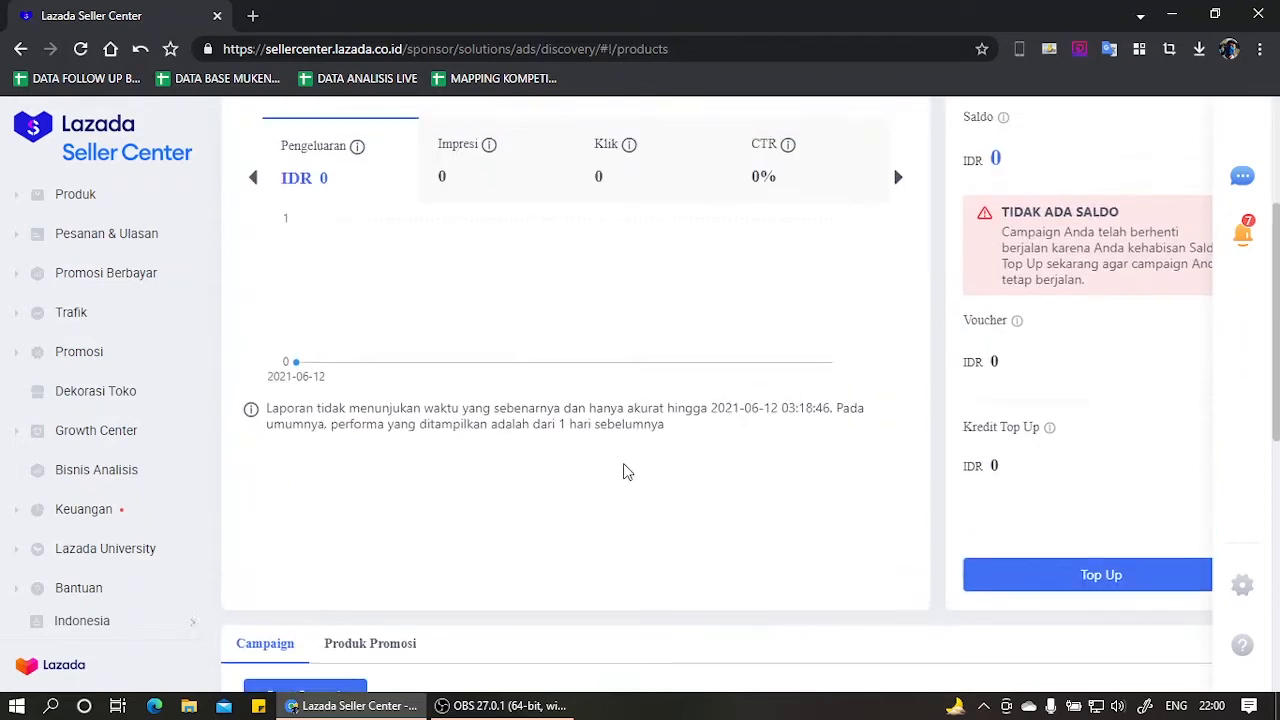
{"action": "scroll", "coordinate": [623, 472], "scroll_direction": "up", "scroll_amount": 3}
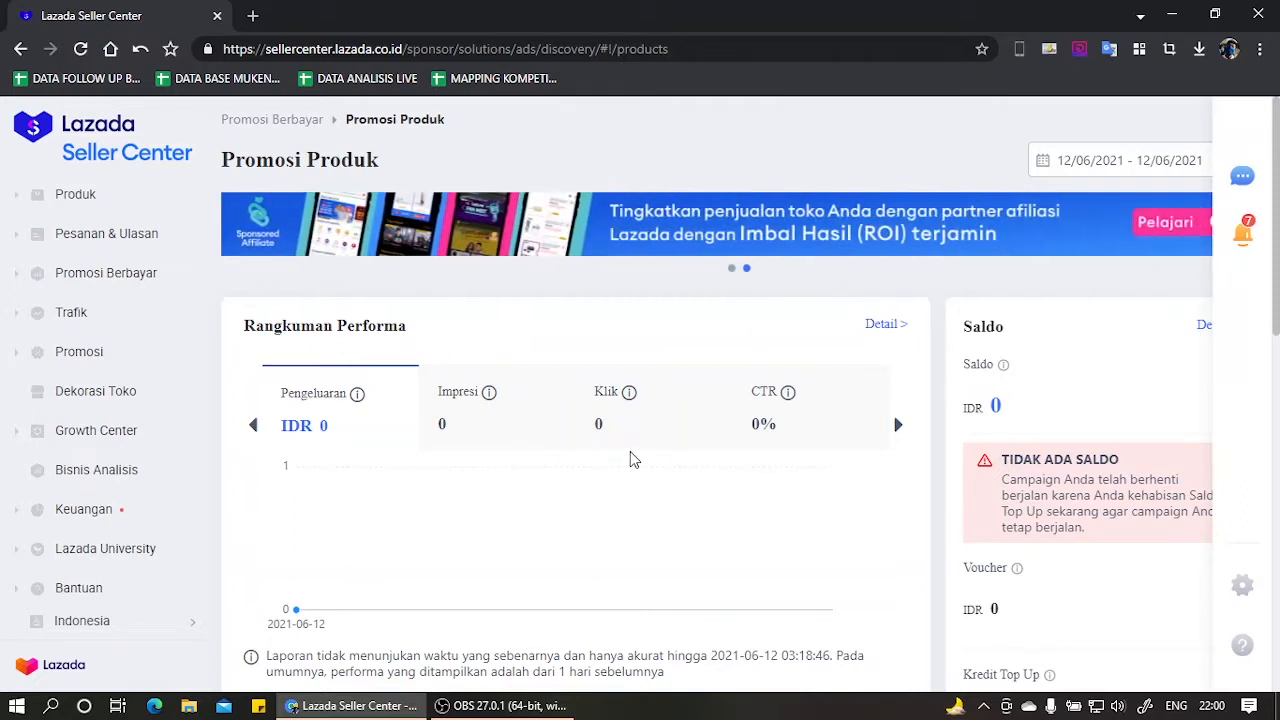
{"action": "scroll", "coordinate": [630, 455], "scroll_direction": "down", "scroll_amount": 4}
{"action": "scroll", "coordinate": [632, 456], "scroll_direction": "down", "scroll_amount": 1}
{"action": "scroll", "coordinate": [527, 450], "scroll_direction": "up", "scroll_amount": 5}
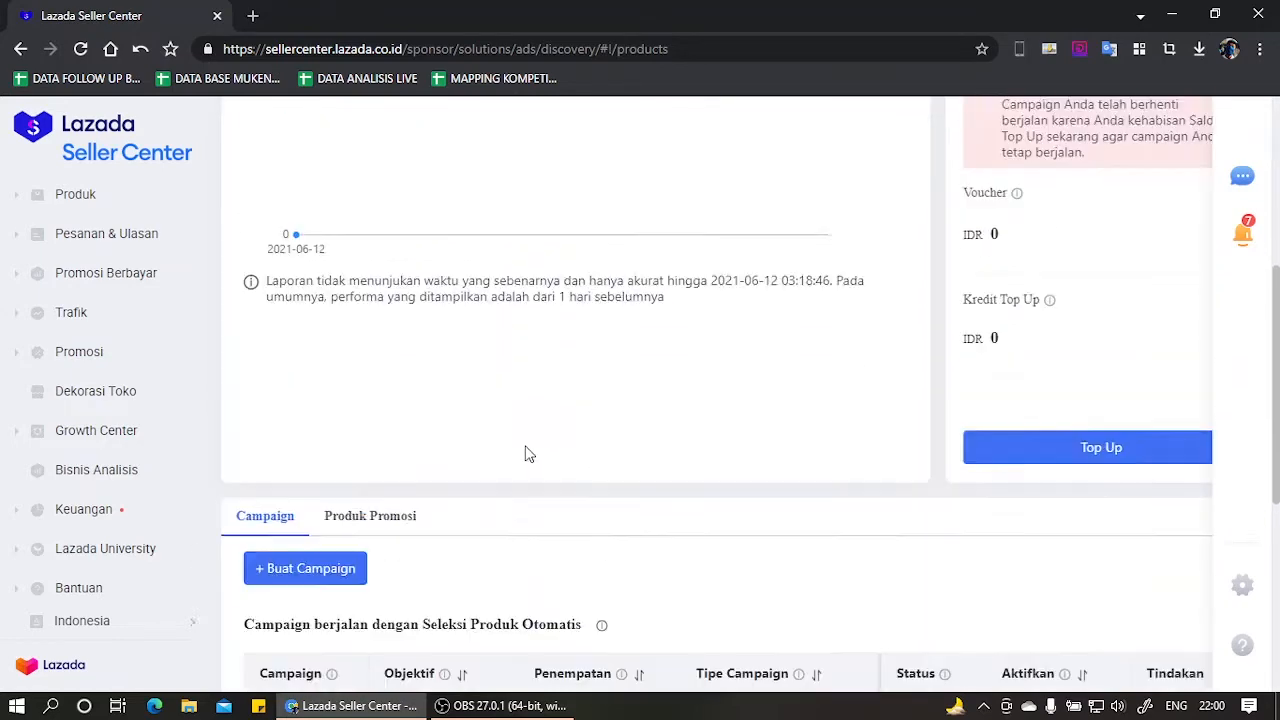
Examine the running campaign with manual product selection, including its CTR, CPC and status columns.
{"action": "scroll", "coordinate": [523, 345], "scroll_direction": "down", "scroll_amount": 4}
{"action": "scroll", "coordinate": [530, 360], "scroll_direction": "down", "scroll_amount": 4}
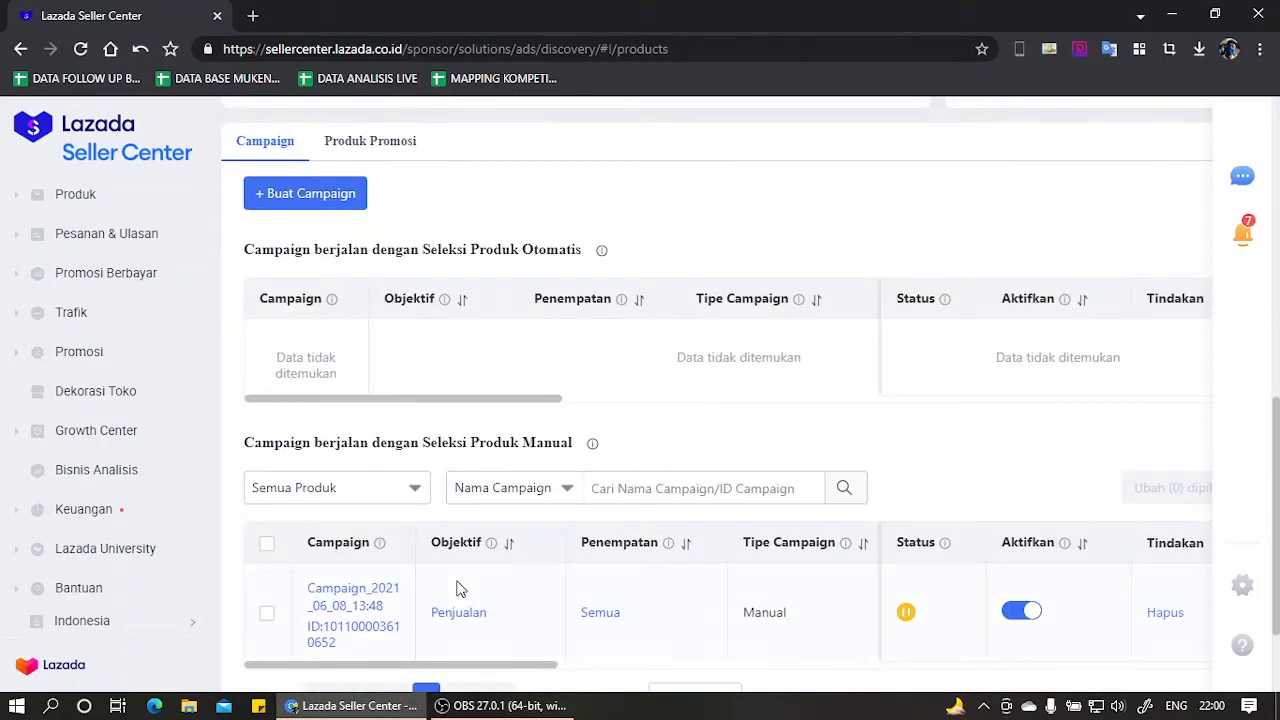
{"action": "scroll", "coordinate": [500, 580], "scroll_direction": "down", "scroll_amount": 2}
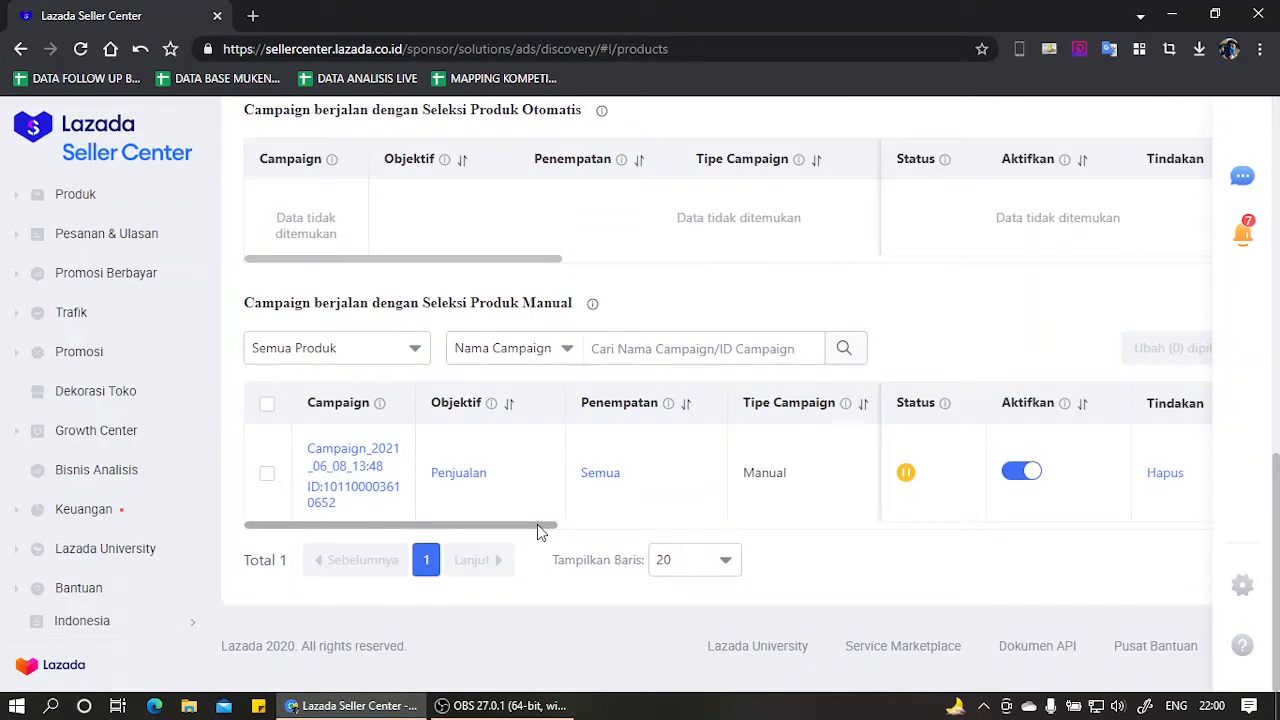
{"action": "left_click_drag", "start_coordinate": [537, 524], "coordinate": [925, 535]}
{"action": "mouse_move", "coordinate": [906, 476]}
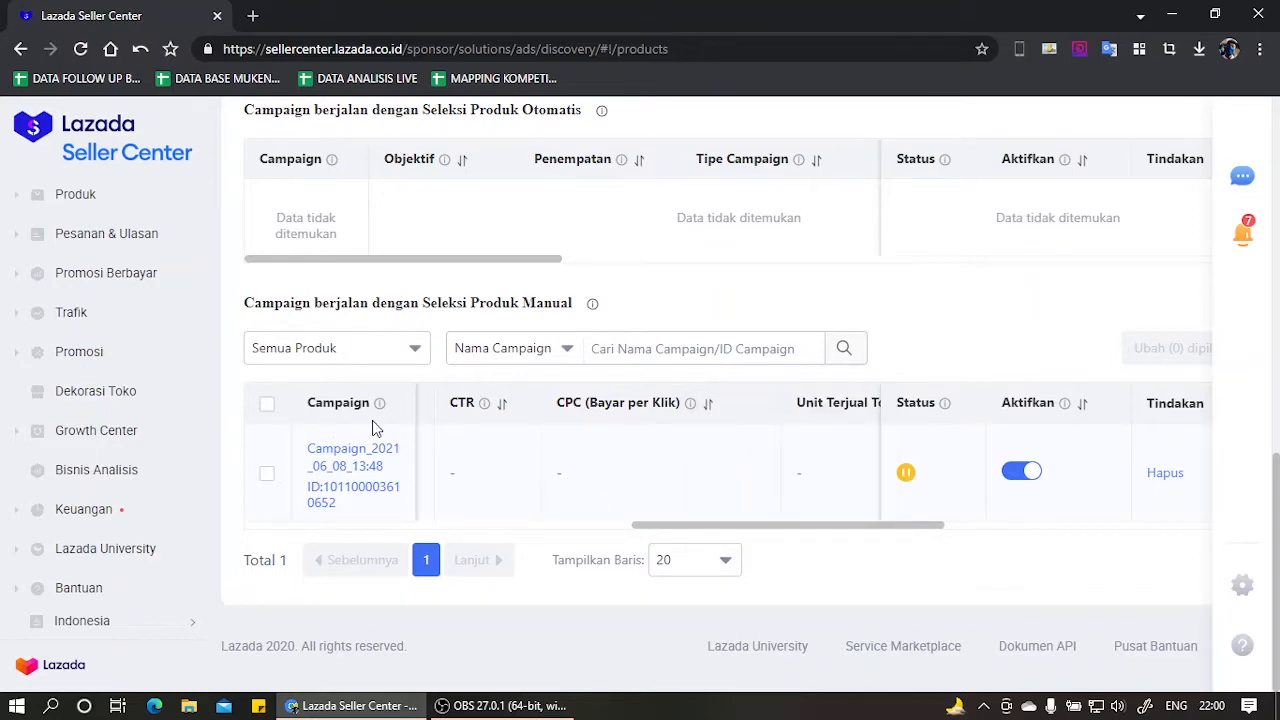
Start creating a new product promotion campaign and name it BISMILLAH LANCAR.
{"action": "scroll", "coordinate": [374, 420], "scroll_direction": "up", "scroll_amount": 5}
{"action": "left_click", "coordinate": [333, 521]}
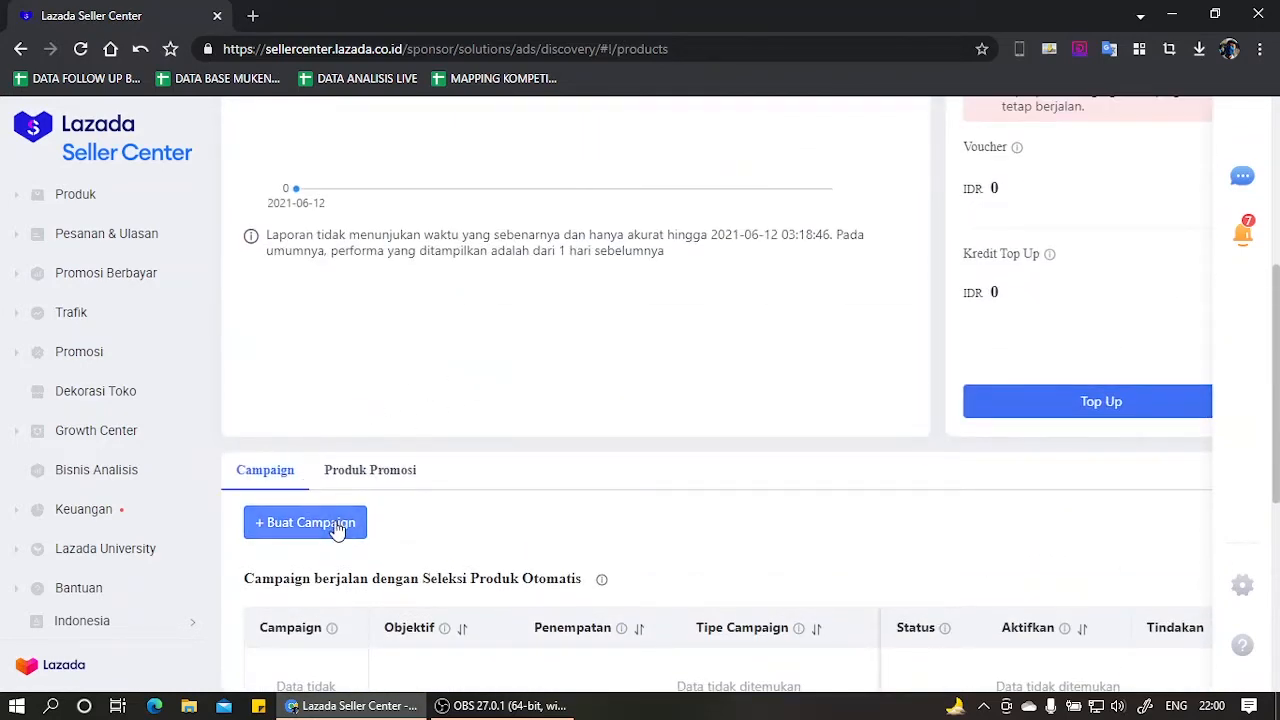
{"action": "scroll", "coordinate": [683, 378], "scroll_direction": "down", "scroll_amount": 2}
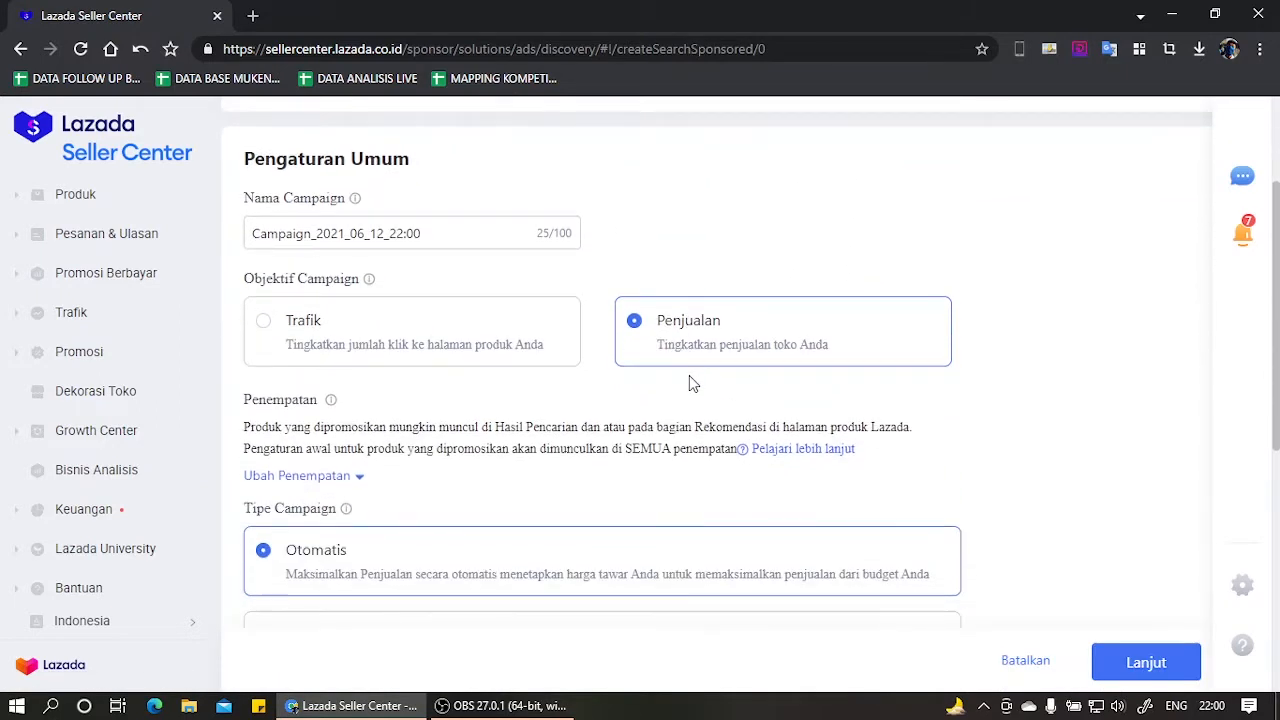
{"action": "left_click", "coordinate": [446, 230]}
{"action": "triple_click", "coordinate": [384, 231]}
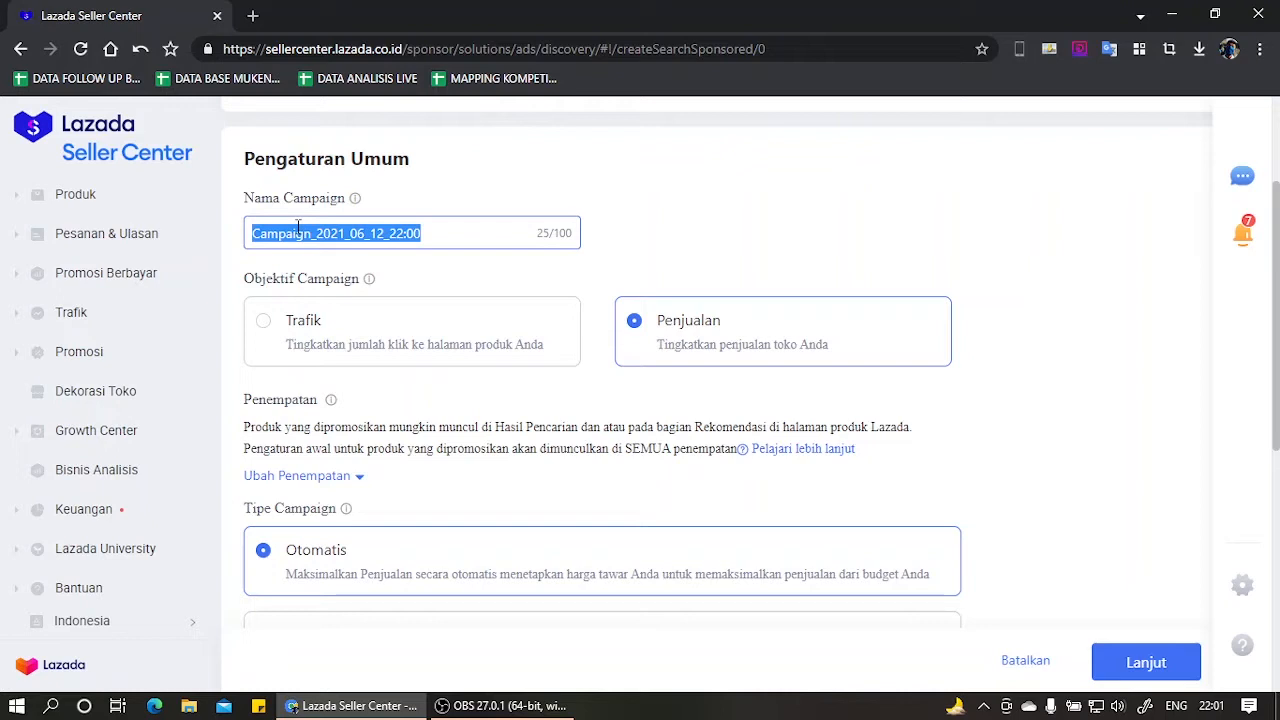
{"action": "type", "text": "BISMILLAH"}
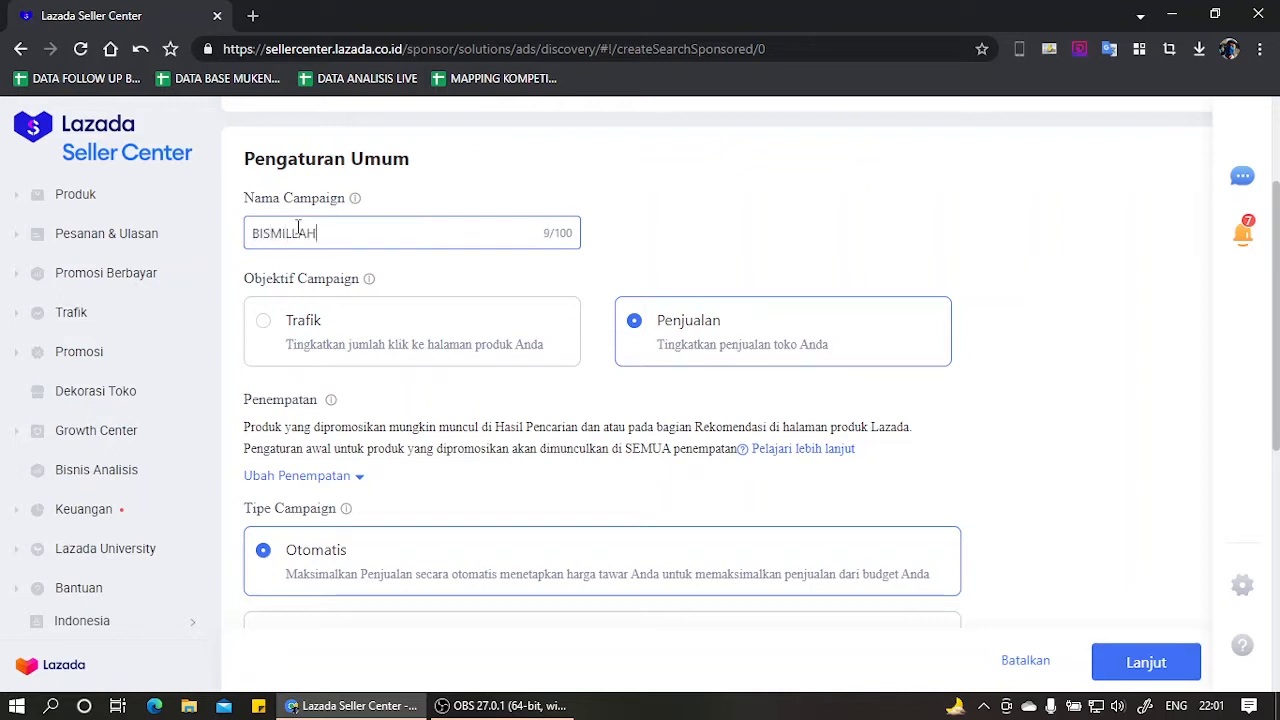
{"action": "type", "text": " LANCAR"}
Compare the Trafik and Penjualan campaign objectives and set the objective to Trafik.
{"action": "left_click", "coordinate": [465, 318]}
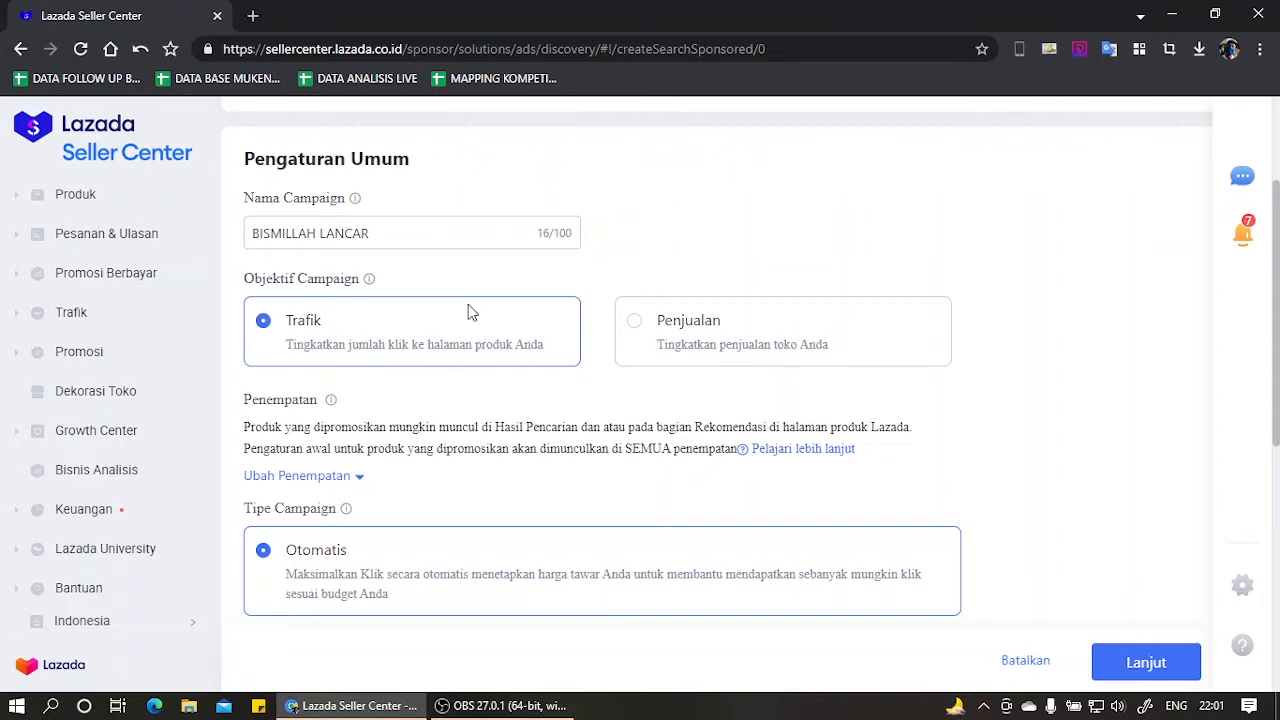
{"action": "left_click", "coordinate": [704, 343]}
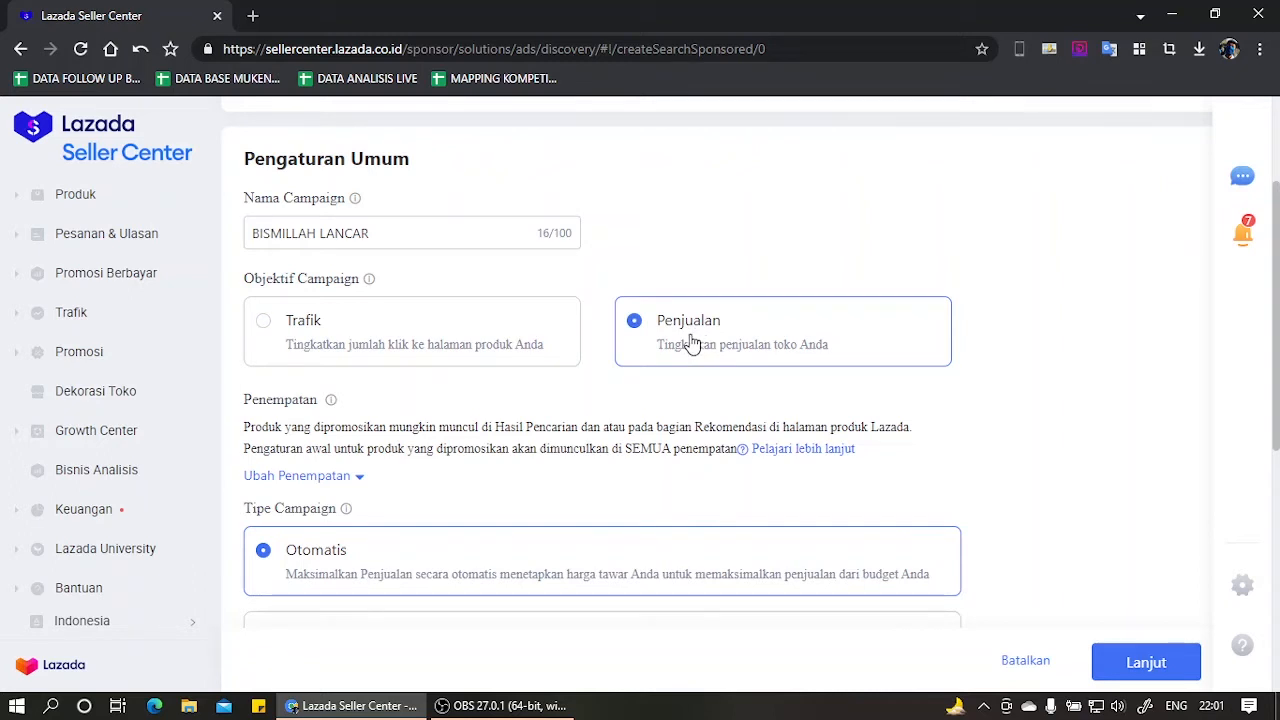
{"action": "scroll", "coordinate": [695, 344], "scroll_direction": "down", "scroll_amount": 2}
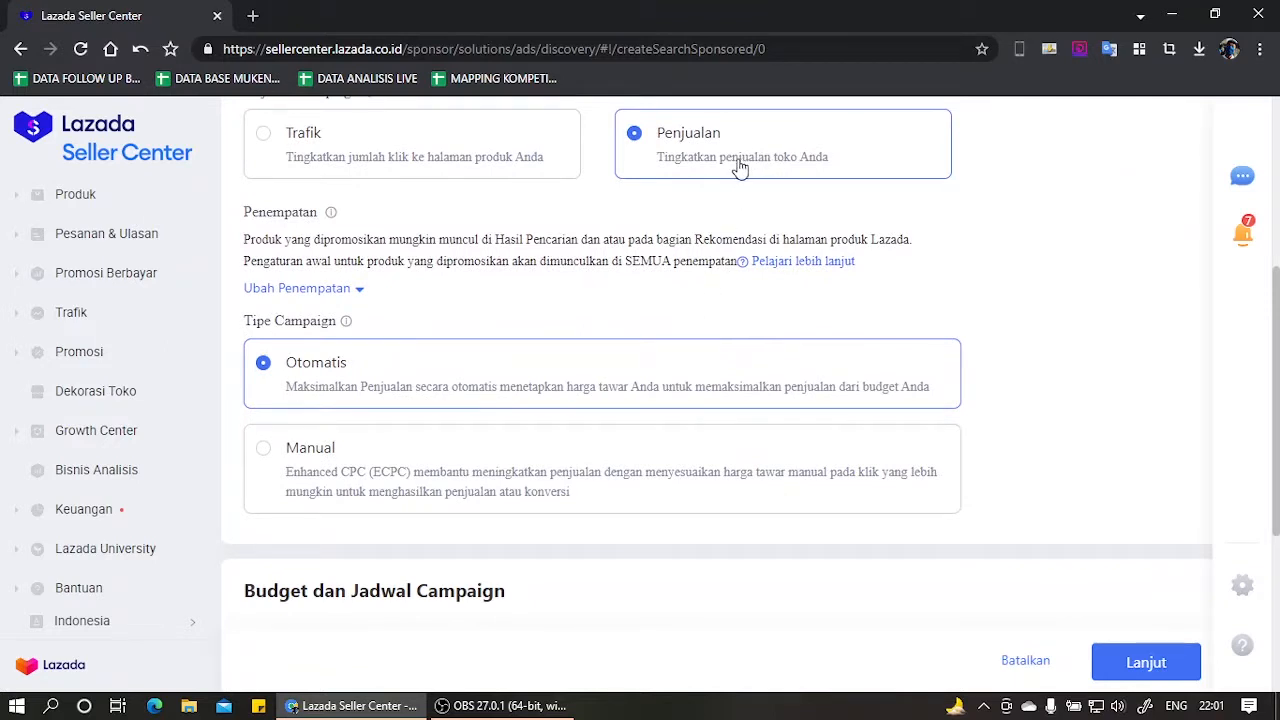
{"action": "scroll", "coordinate": [600, 302], "scroll_direction": "up", "scroll_amount": 1}
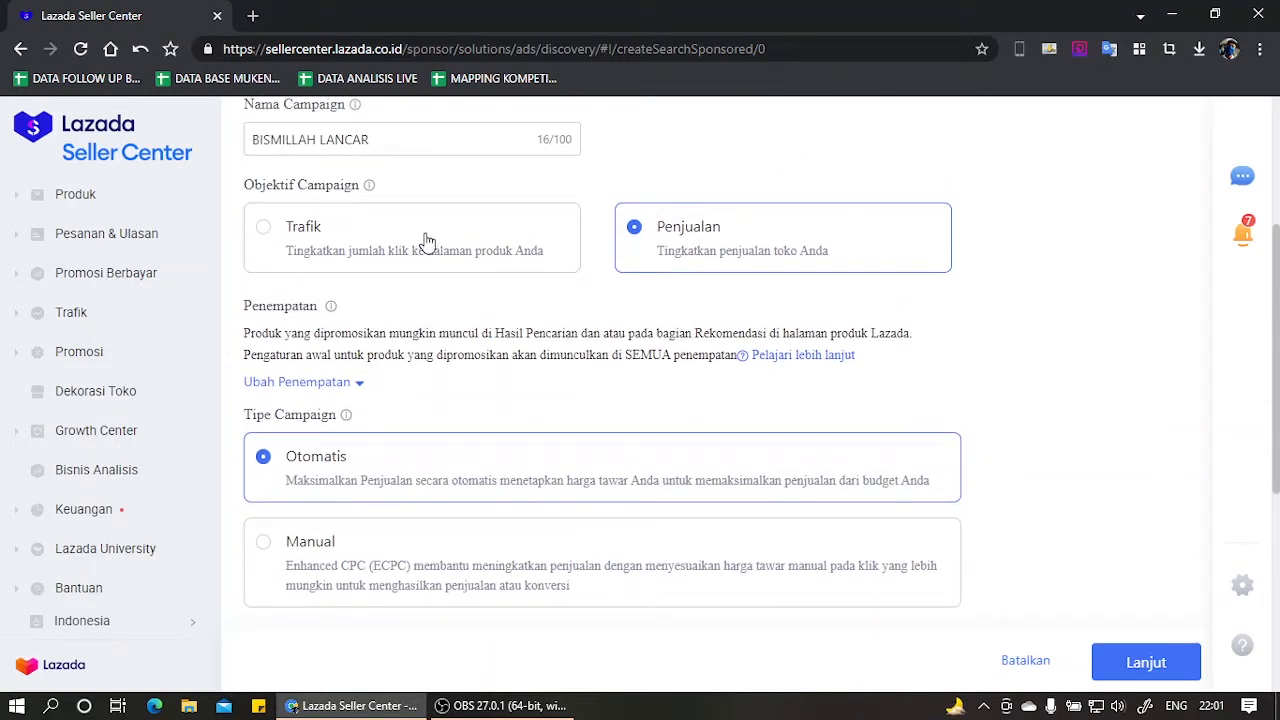
{"action": "left_click", "coordinate": [445, 258]}
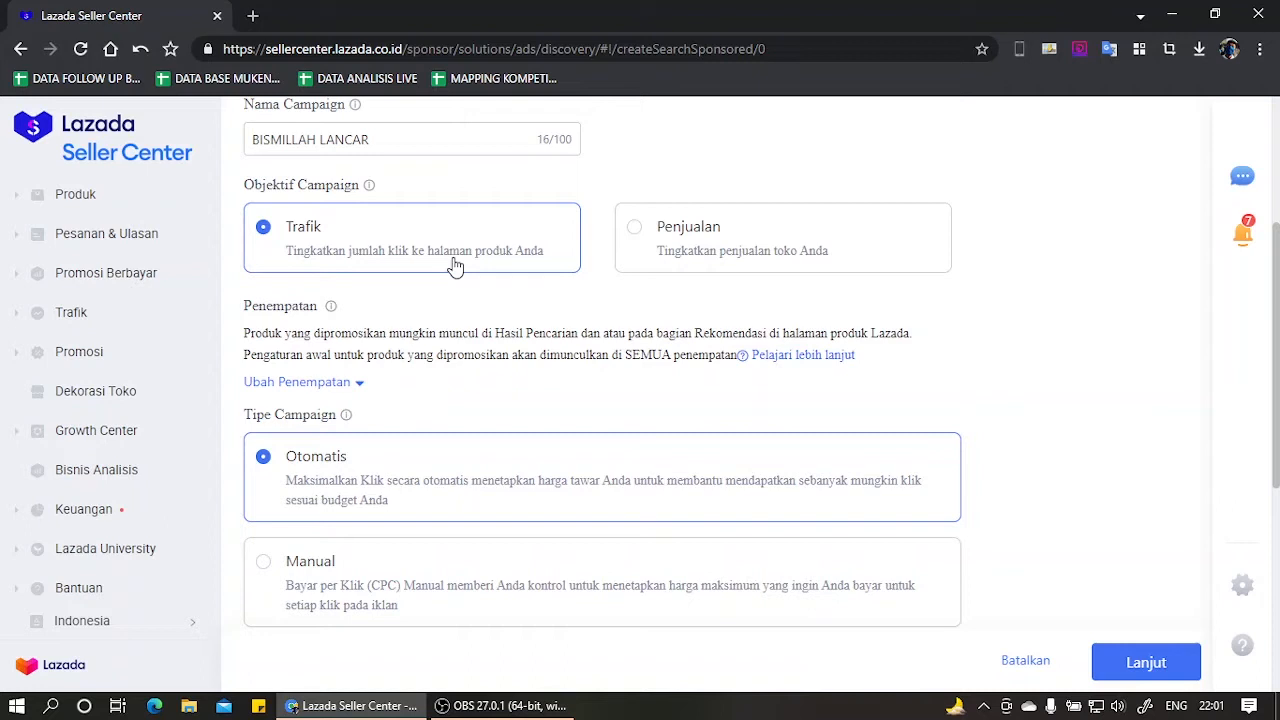
{"action": "left_click", "coordinate": [757, 250]}
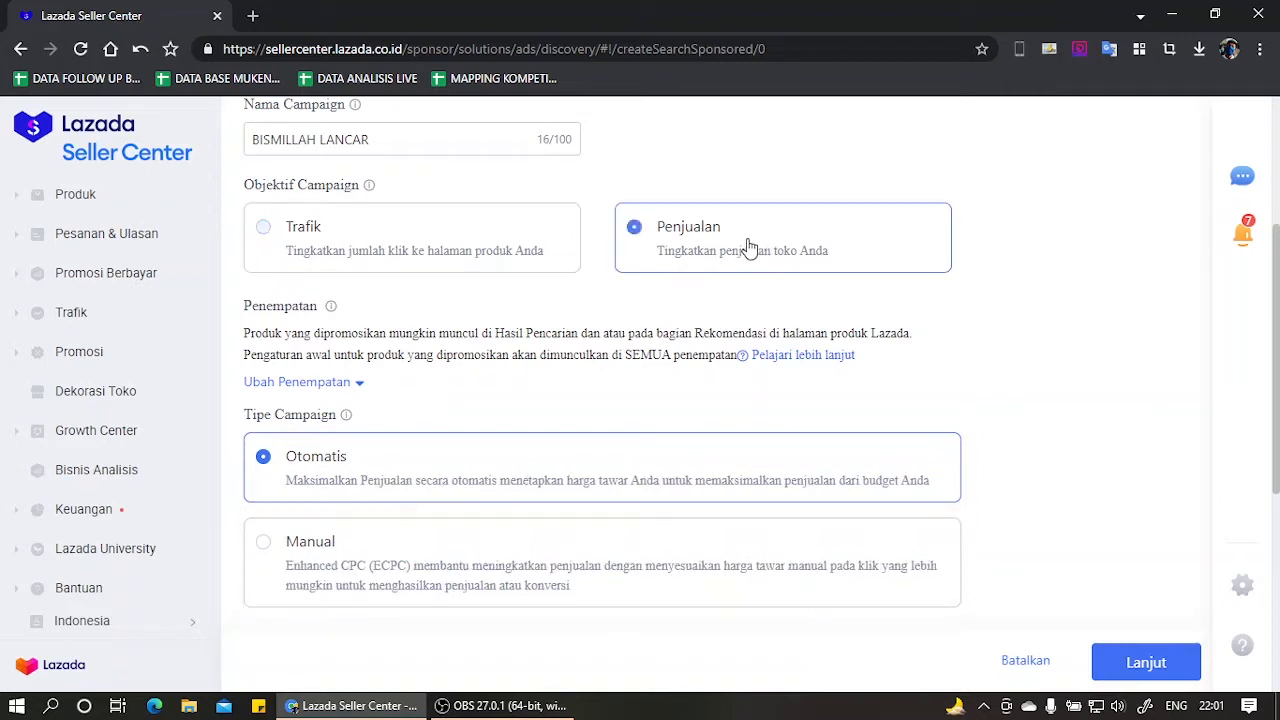
{"action": "left_click", "coordinate": [438, 255]}
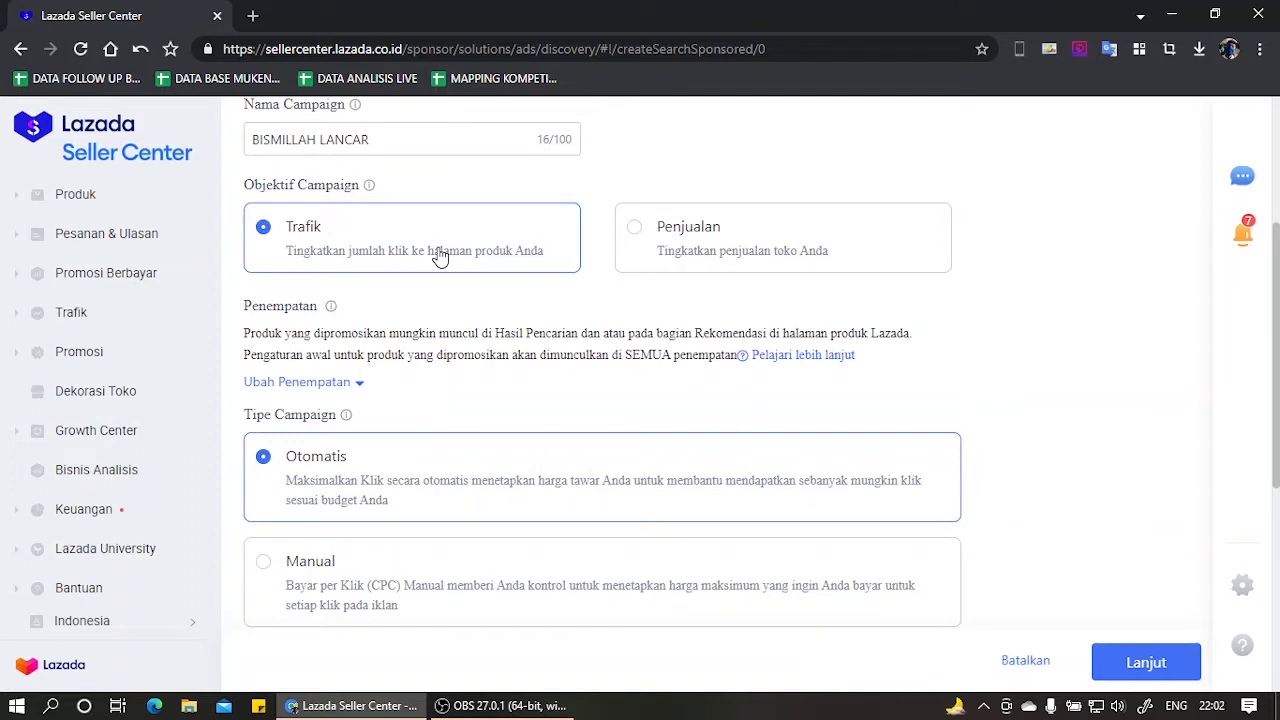
Compare the Otomatis and Manual campaign types and set the campaign type to Manual.
{"action": "scroll", "coordinate": [706, 492], "scroll_direction": "down", "scroll_amount": 2}
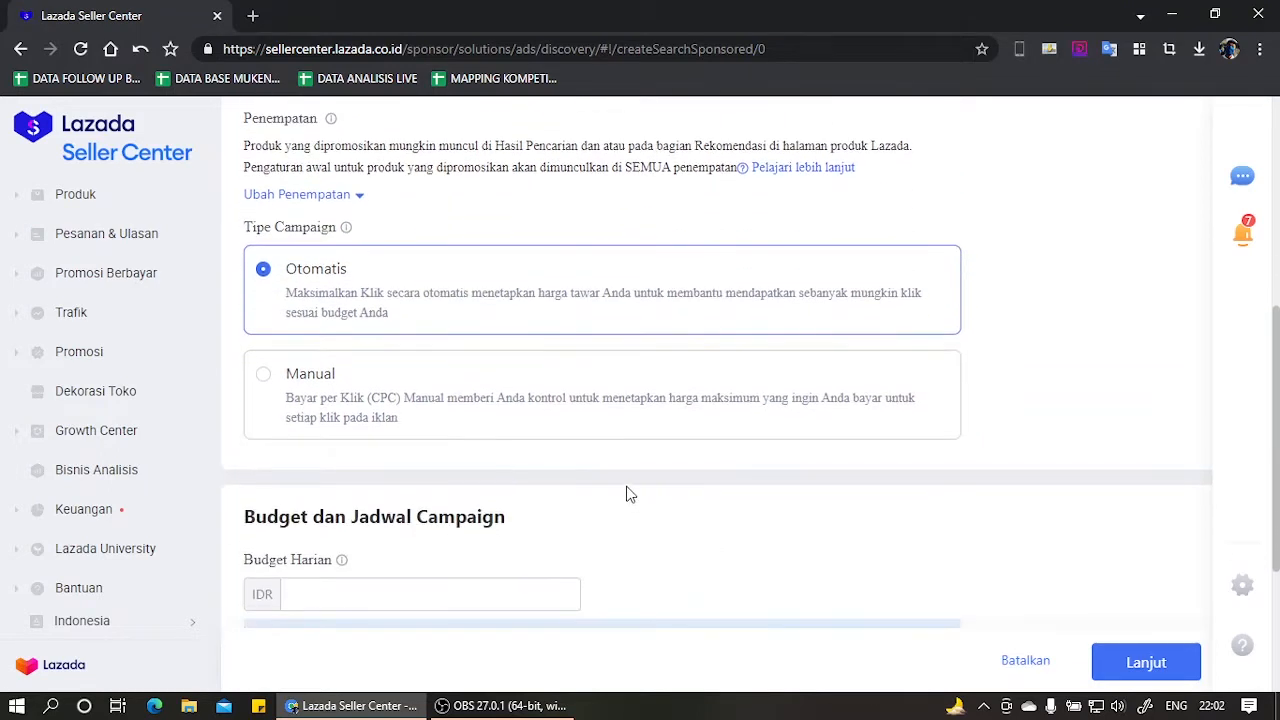
{"action": "left_click", "coordinate": [574, 408]}
{"action": "left_click", "coordinate": [483, 316]}
{"action": "left_click", "coordinate": [568, 378]}
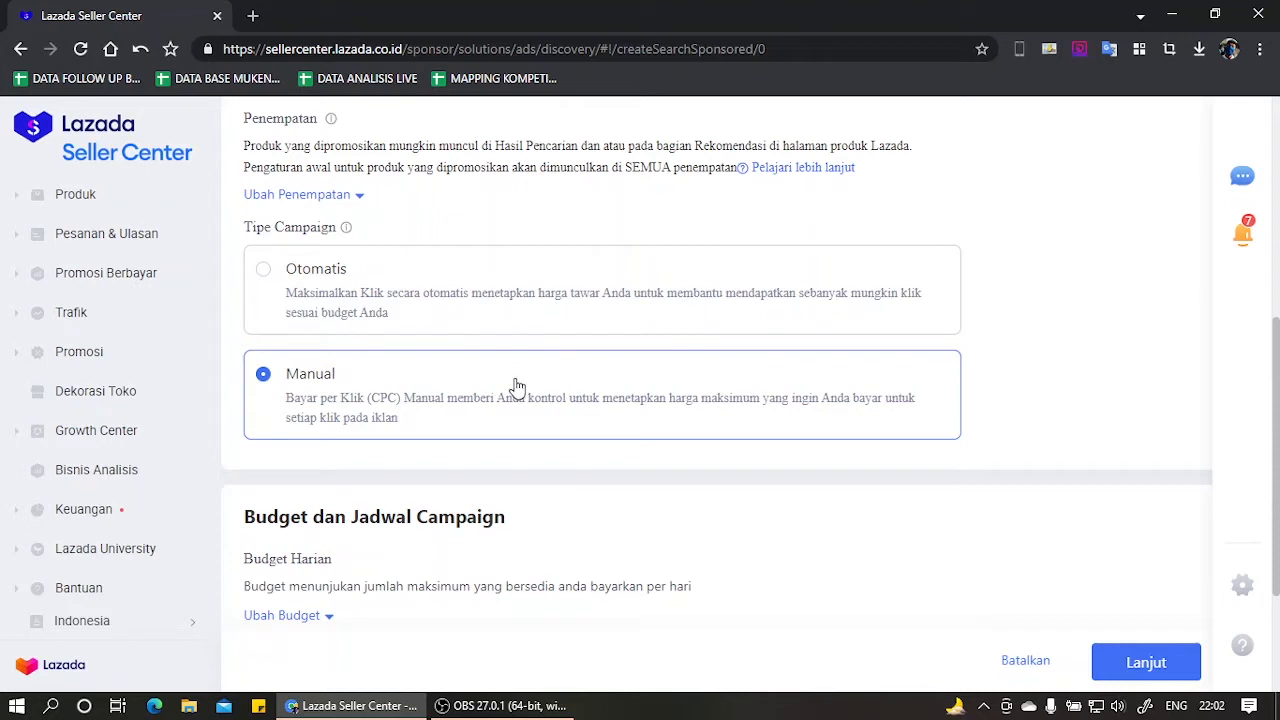
Expand the daily budget settings and try a limit of IDR 10.000.000.
{"action": "scroll", "coordinate": [500, 395], "scroll_direction": "down", "scroll_amount": 2}
{"action": "left_click", "coordinate": [305, 428]}
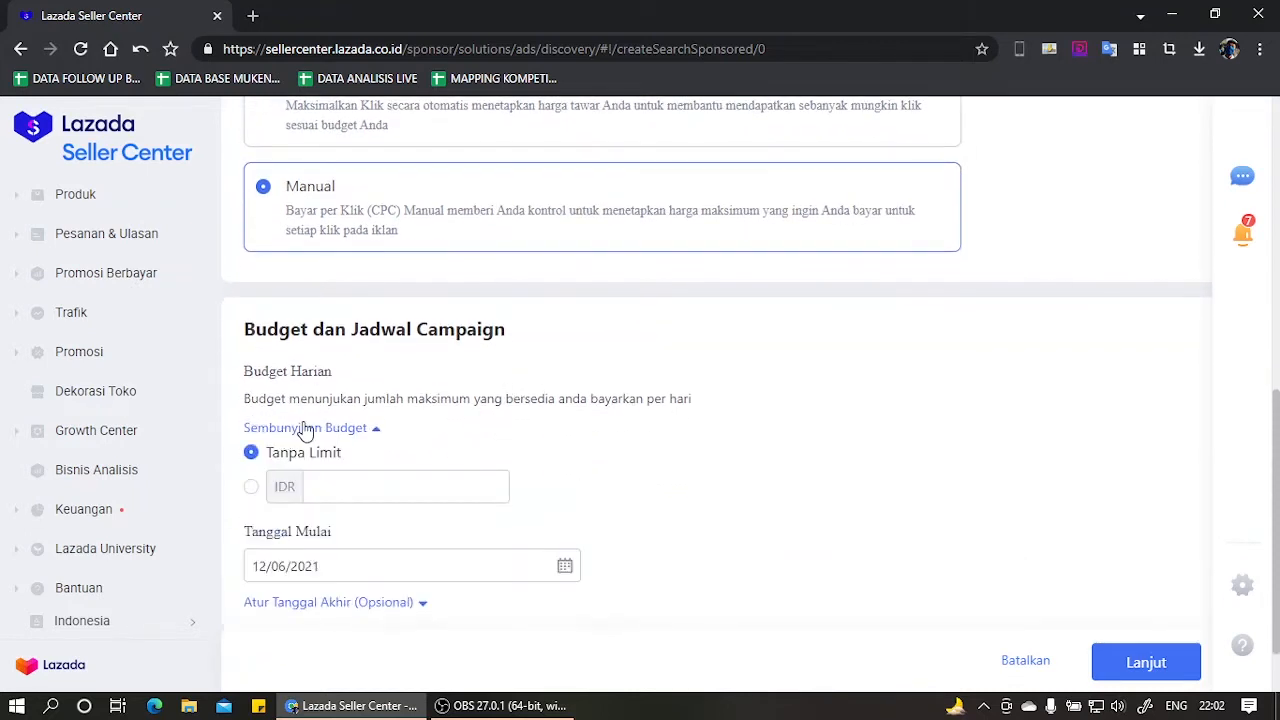
{"action": "left_click", "coordinate": [330, 484]}
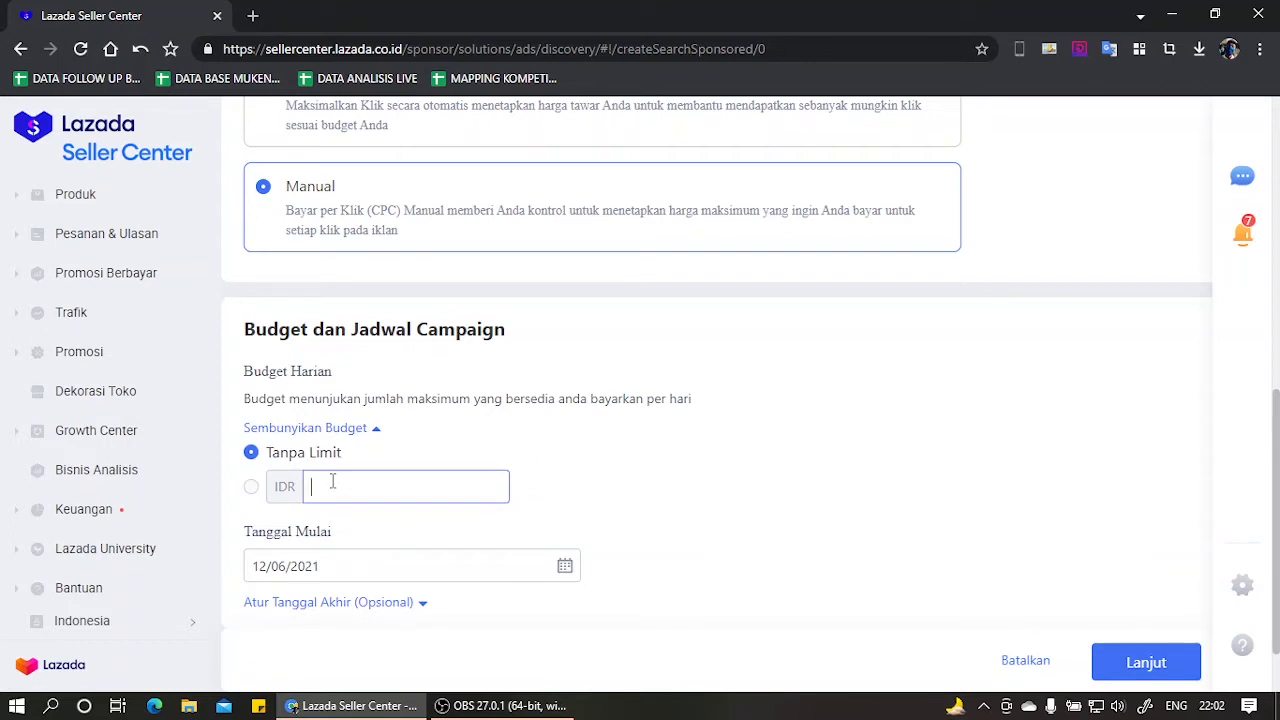
{"action": "type", "text": "15,000"}
{"action": "double_click", "coordinate": [334, 490]}
{"action": "type", "text": "100000000"}
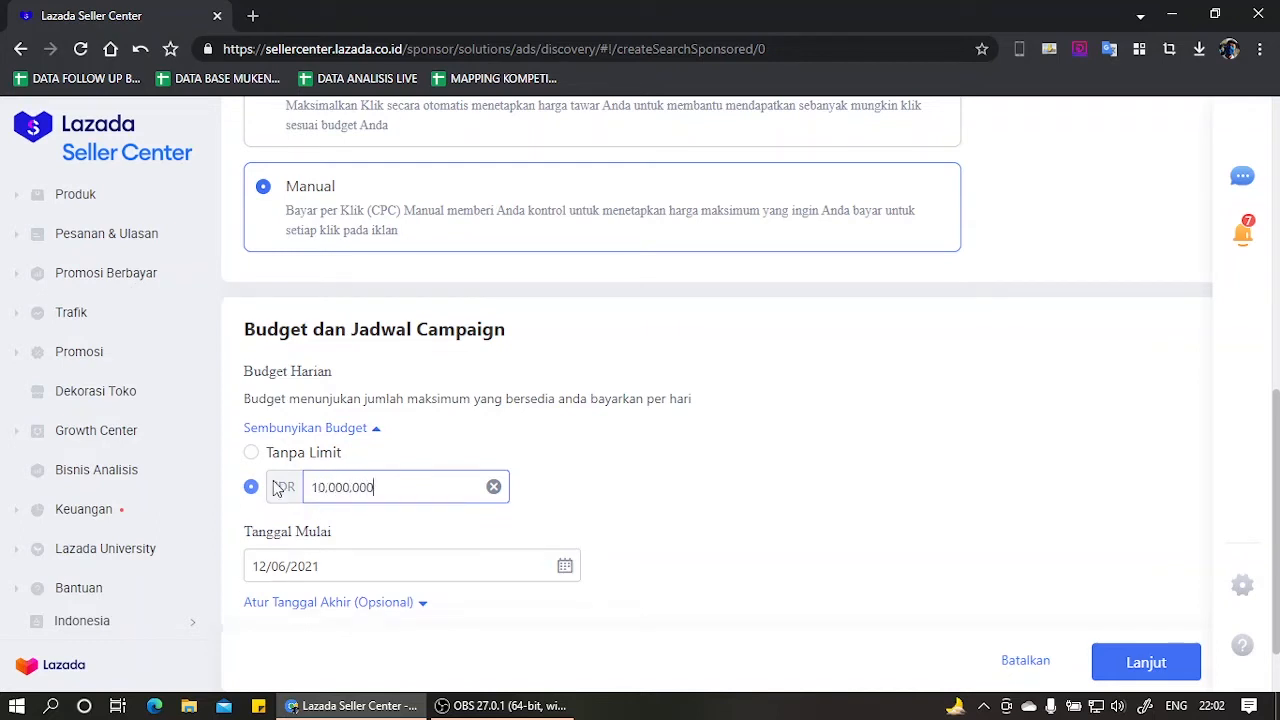
Set the daily budget to IDR 15.000 and continue to the campaign's product selection stage.
{"action": "key", "text": "BackSpace"}
{"action": "key", "text": "BackSpace"}
{"action": "key", "text": "BackSpace"}
{"action": "key", "text": "BackSpace"}
{"action": "key", "text": "BackSpace"}
{"action": "key", "text": "BackSpace"}
{"action": "key", "text": "BackSpace"}
{"action": "key", "text": "BackSpace"}
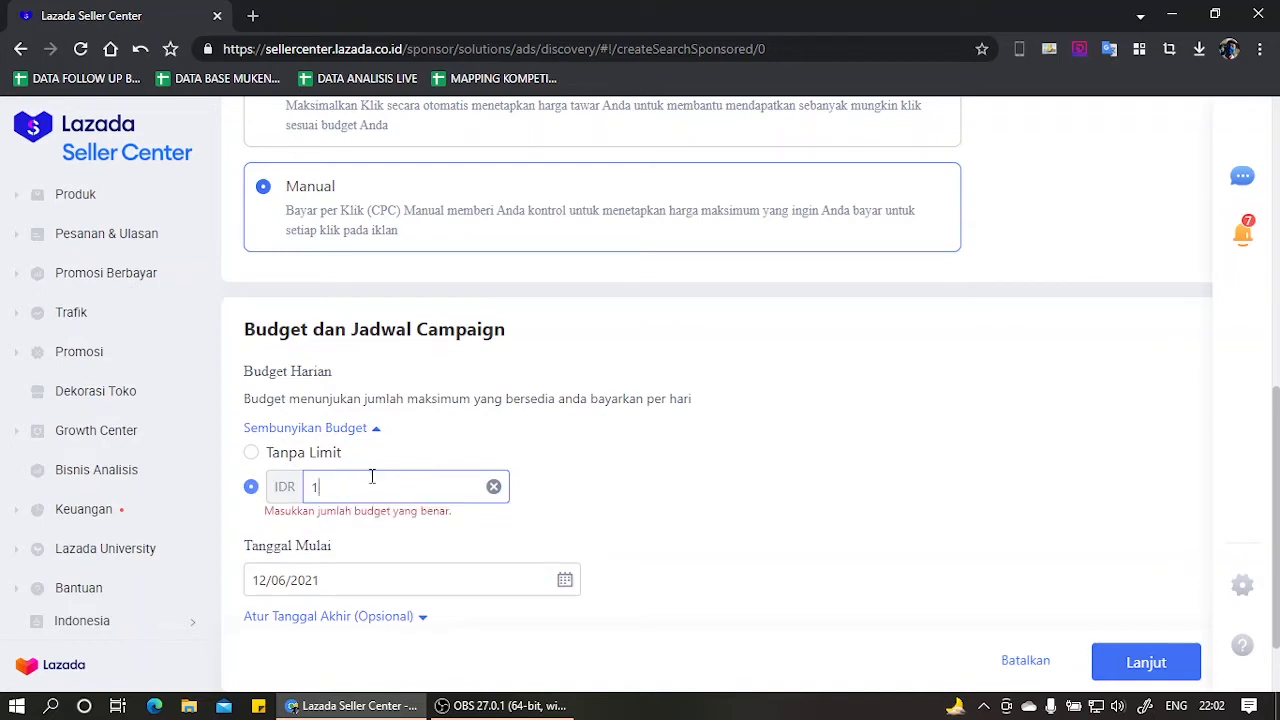
{"action": "type", "text": "5000"}
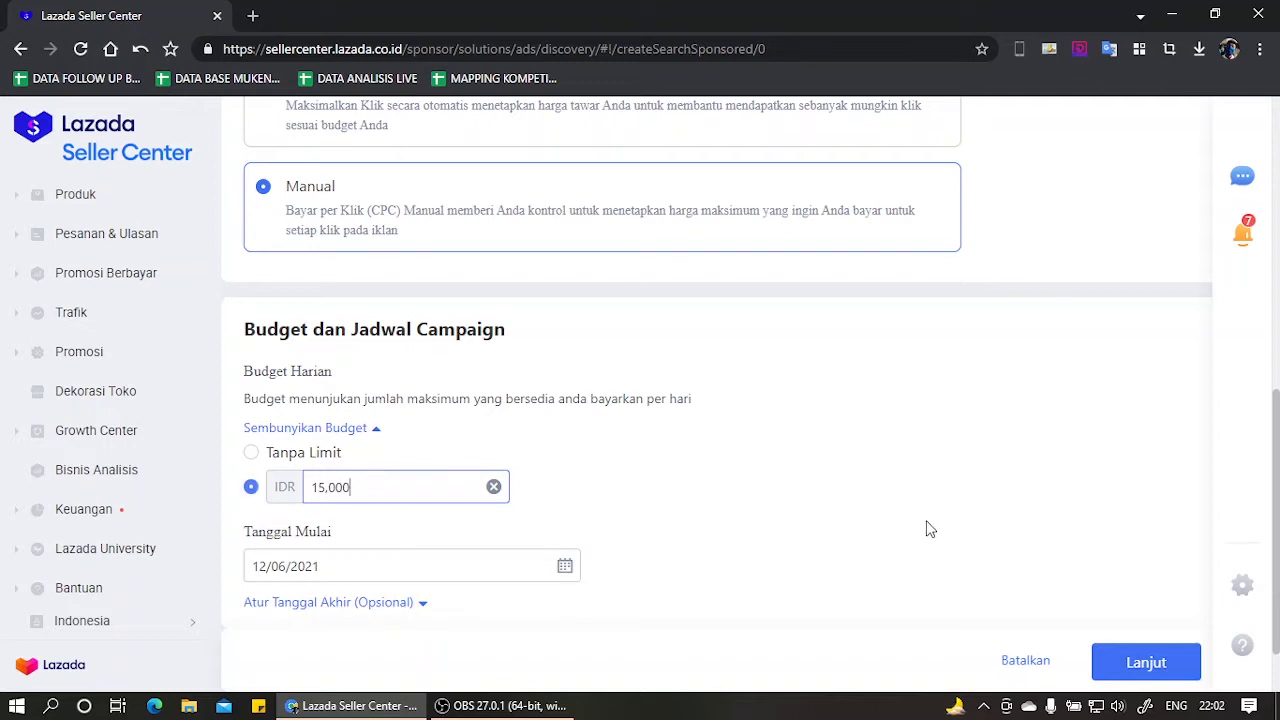
{"action": "left_click", "coordinate": [1146, 663]}
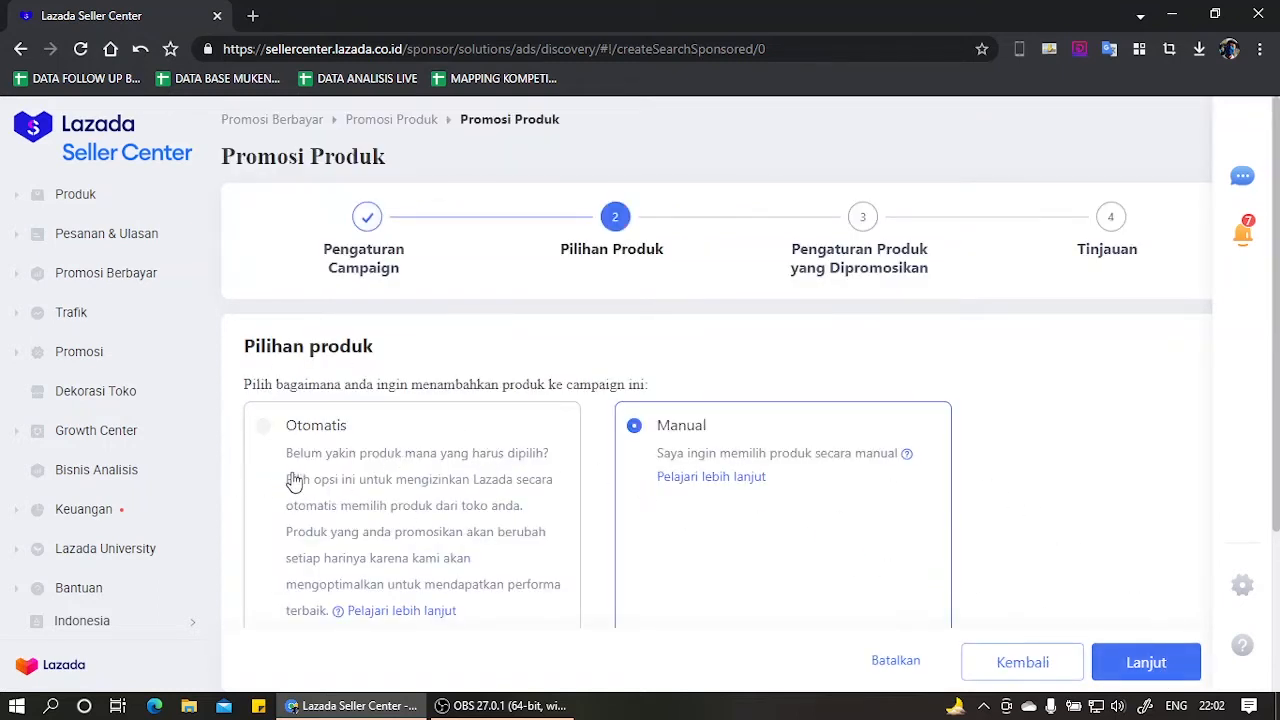
{"action": "scroll", "coordinate": [350, 437], "scroll_direction": "down", "scroll_amount": 2}
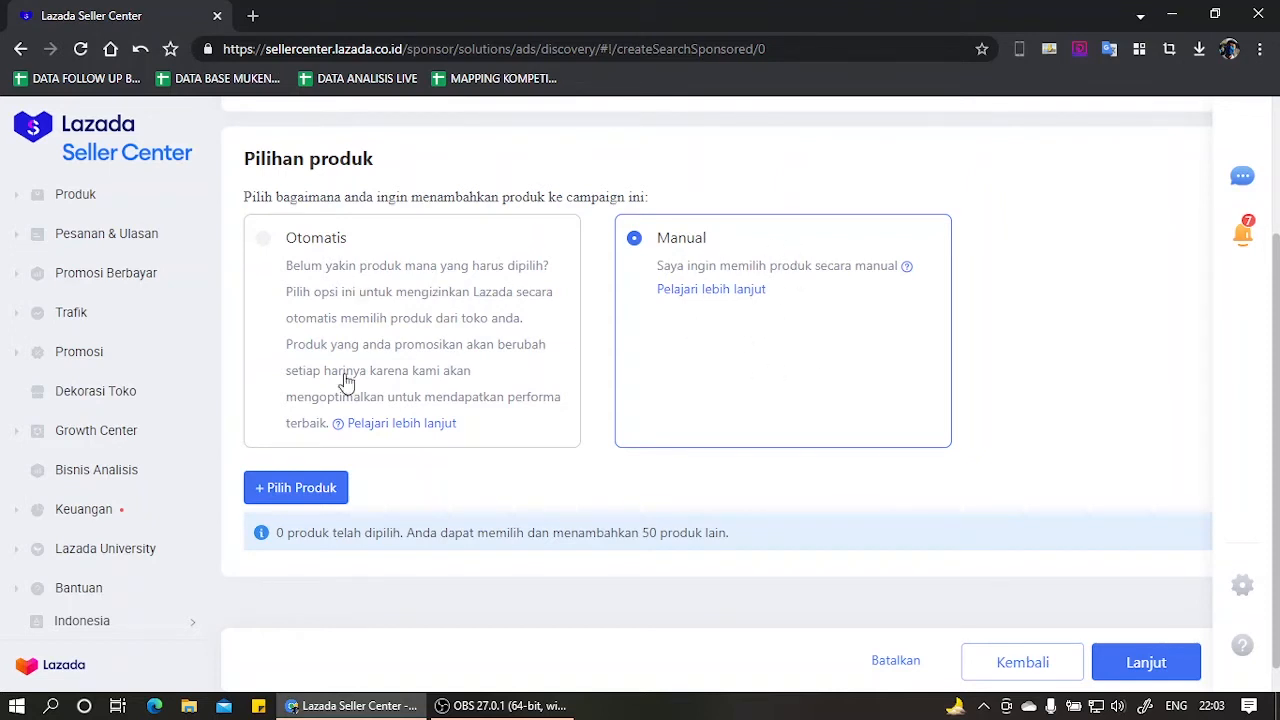
Add the first product, "Sandal talincang wanita murah terbaru kepang cahaya anti slip", to the campaign and continue to the promoted product settings.
{"action": "left_click", "coordinate": [301, 494]}
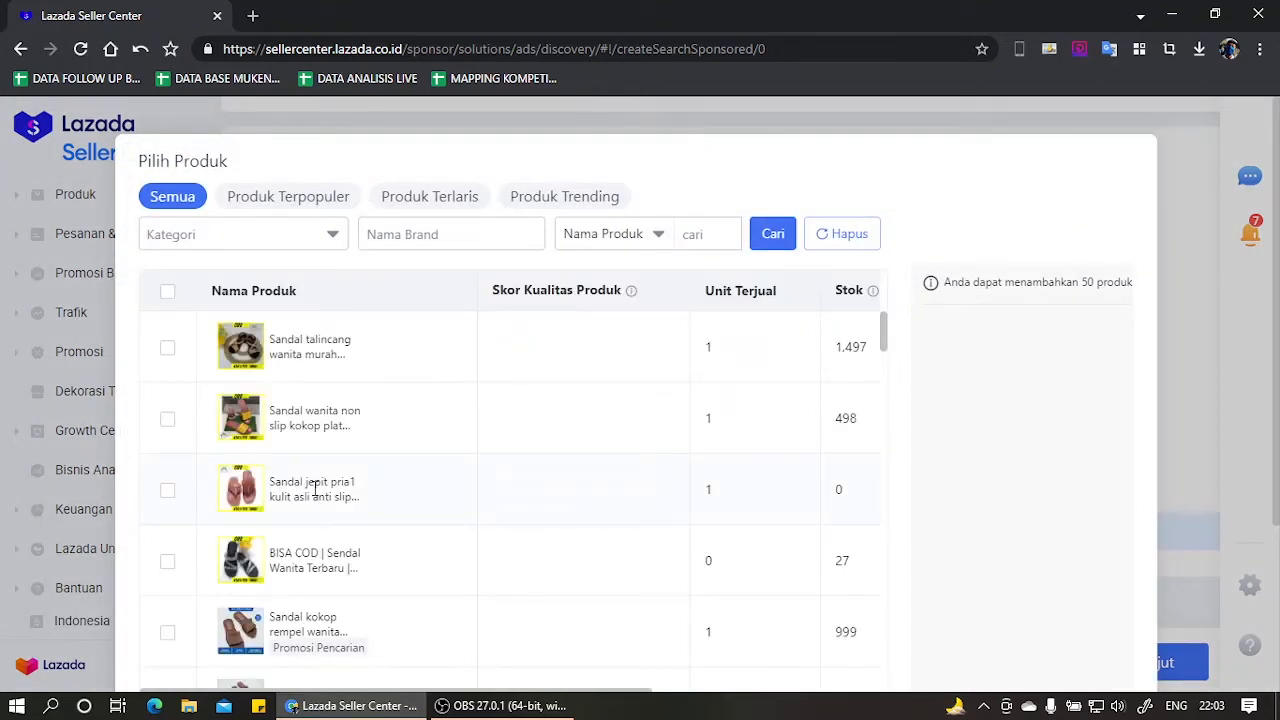
{"action": "scroll", "coordinate": [354, 457], "scroll_direction": "down", "scroll_amount": 2}
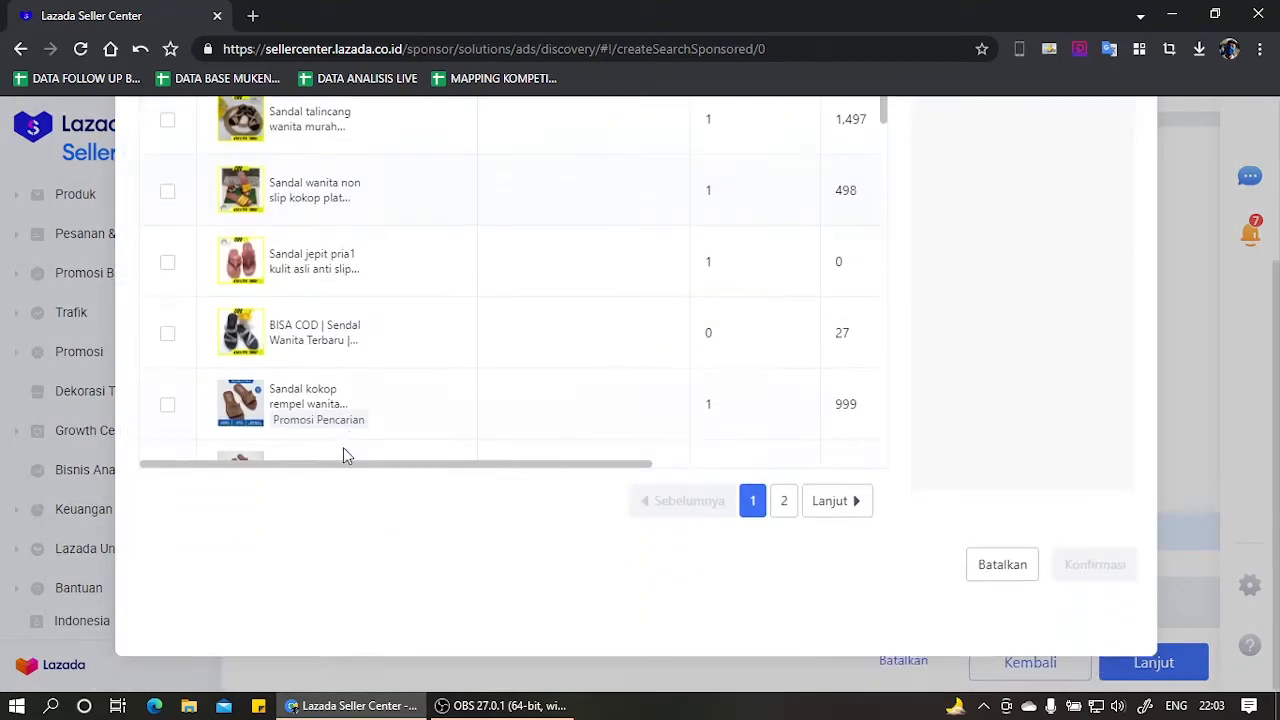
{"action": "scroll", "coordinate": [282, 452], "scroll_direction": "up", "scroll_amount": 2}
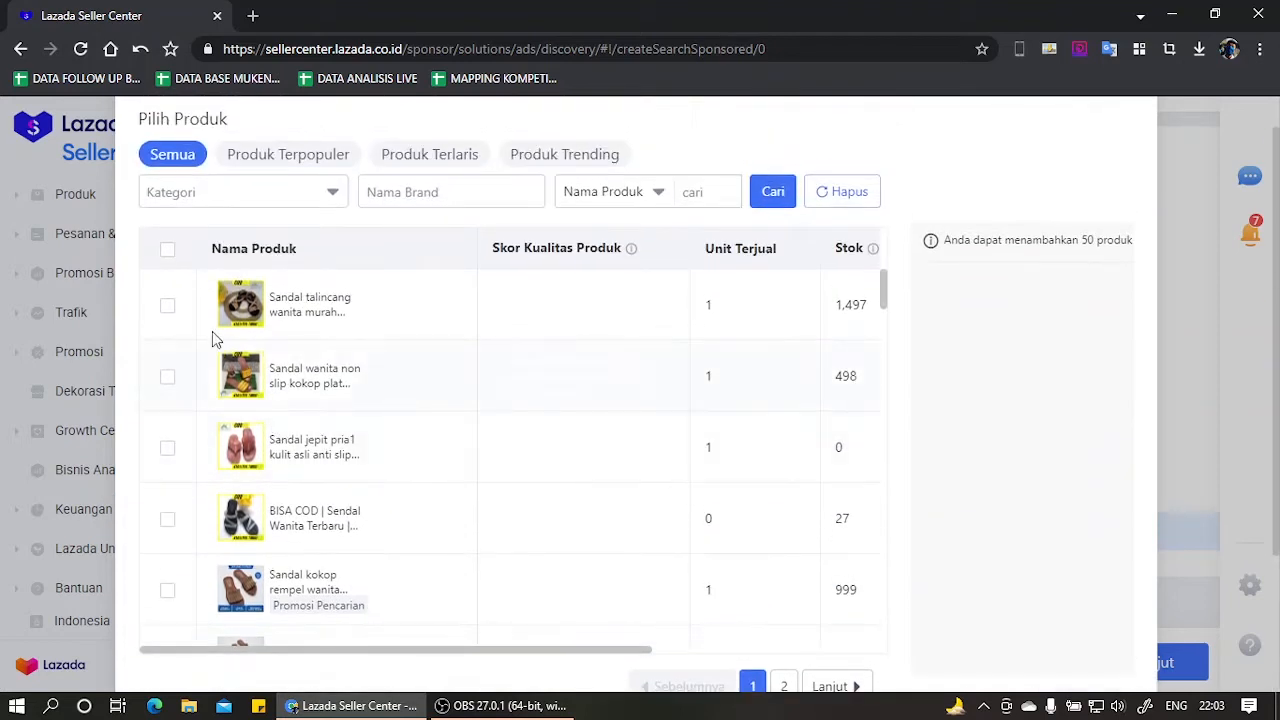
{"action": "left_click", "coordinate": [167, 305]}
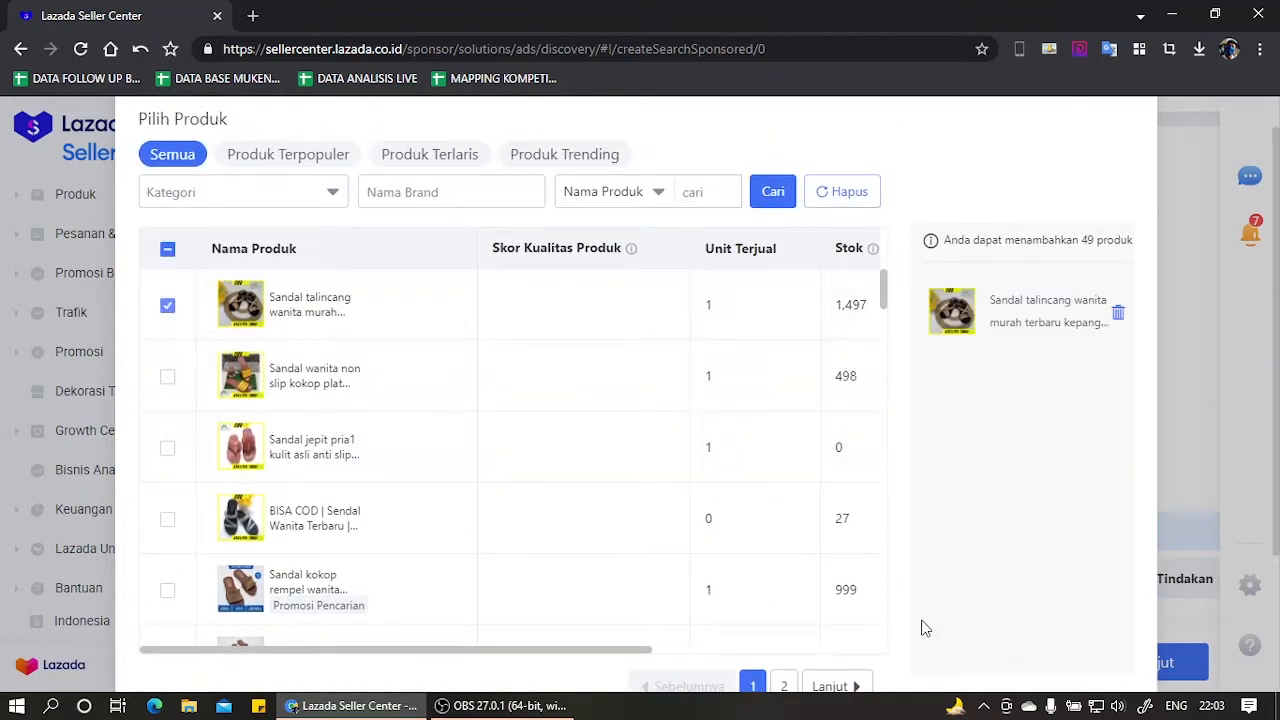
{"action": "scroll", "coordinate": [925, 628], "scroll_direction": "down", "scroll_amount": 3}
{"action": "left_click", "coordinate": [1063, 574]}
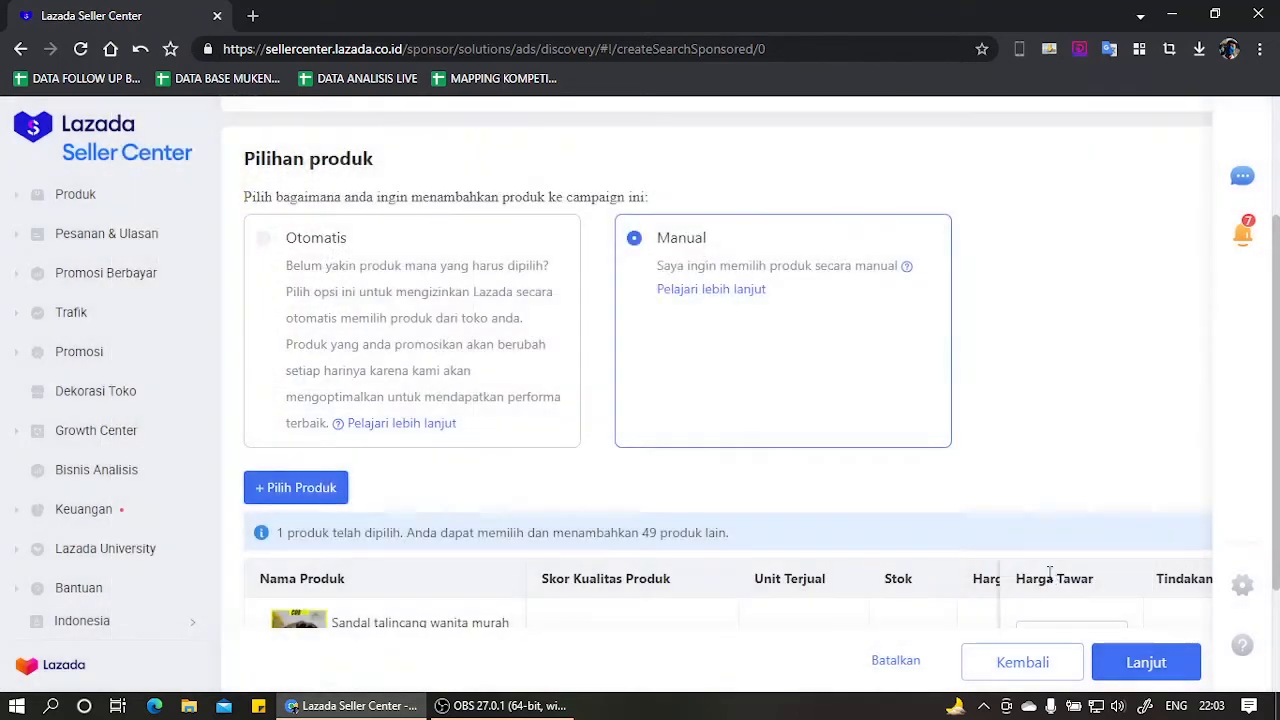
{"action": "scroll", "coordinate": [638, 502], "scroll_direction": "down", "scroll_amount": 2}
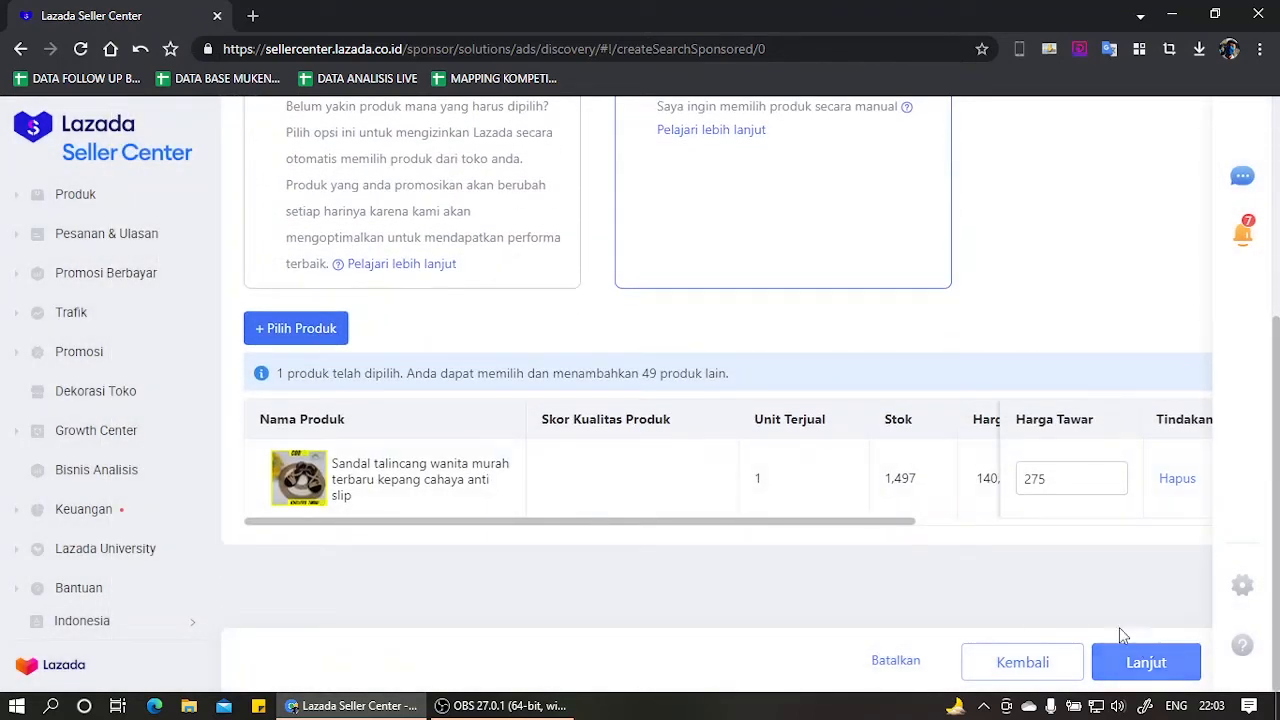
{"action": "left_click", "coordinate": [1146, 662]}
Compare the Otomatis and Manual keyword options and set the keyword selection to Manual.
{"action": "scroll", "coordinate": [700, 500], "scroll_direction": "down", "scroll_amount": 3}
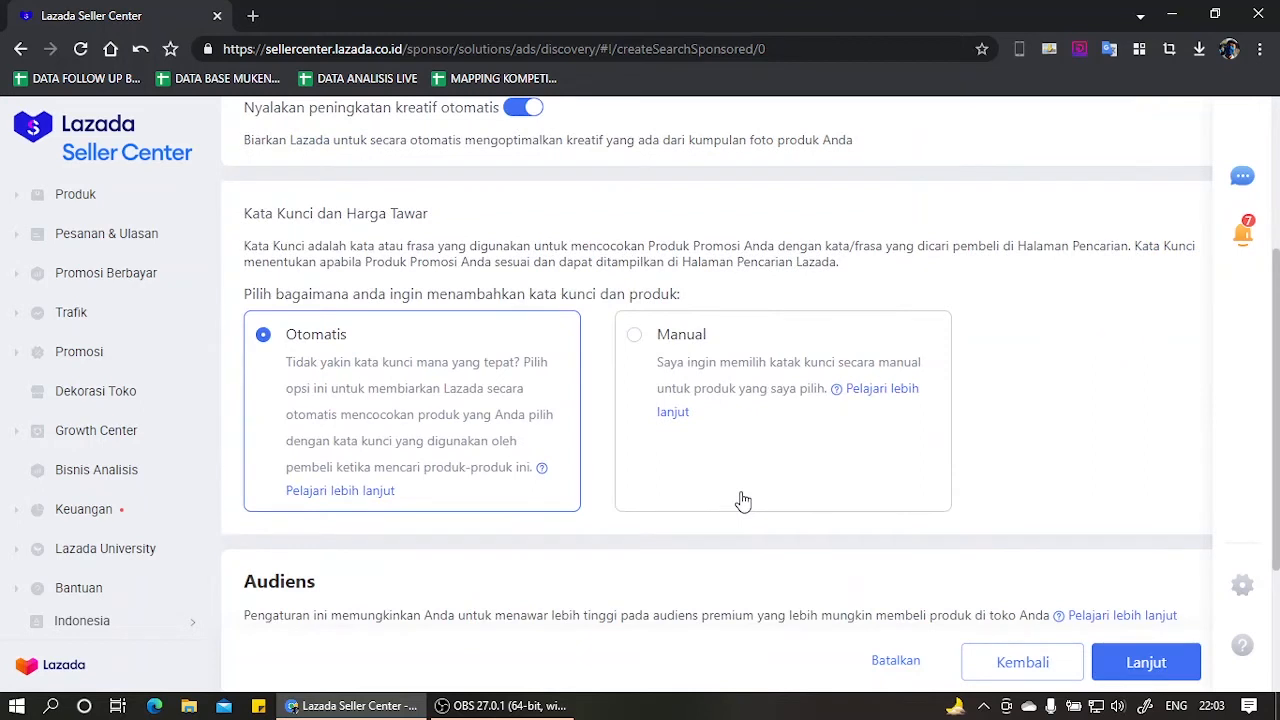
{"action": "left_click", "coordinate": [707, 370]}
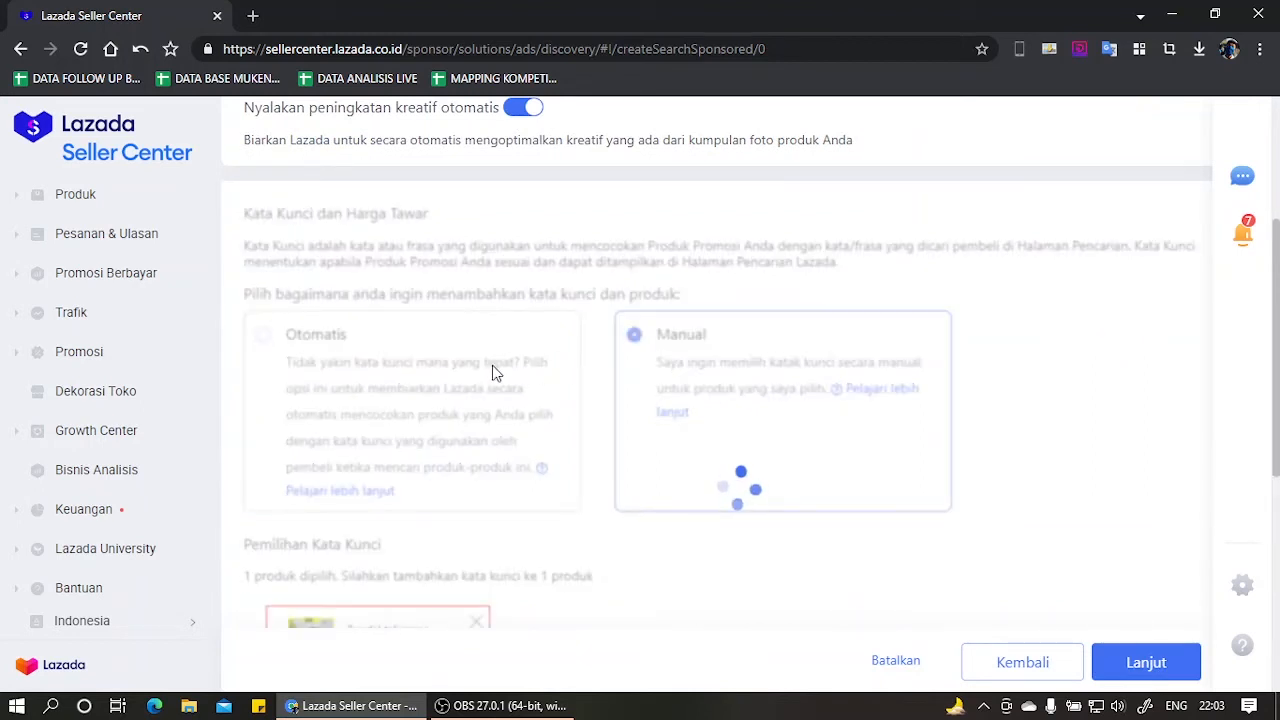
{"action": "left_click", "coordinate": [493, 373]}
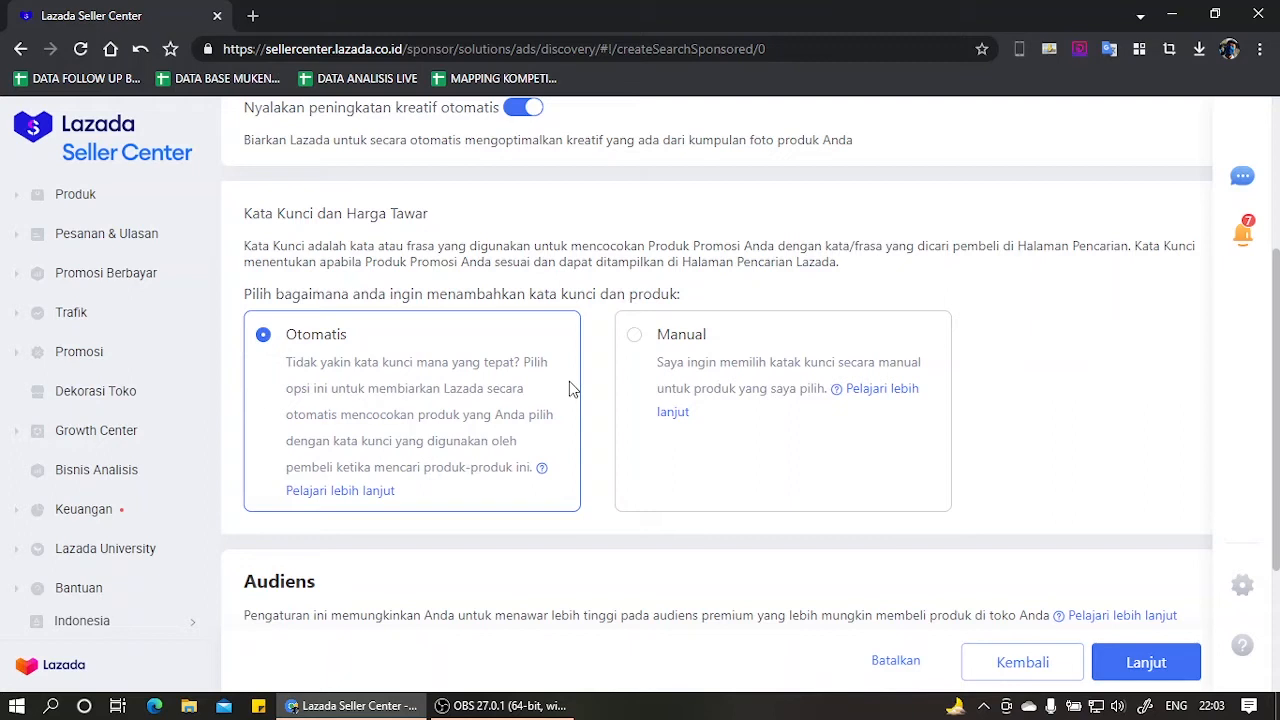
{"action": "left_click", "coordinate": [810, 373]}
Review the suggested keywords with their relevance and bids, and deselect all of them for the sandal product.
{"action": "scroll", "coordinate": [1090, 268], "scroll_direction": "down", "scroll_amount": 3}
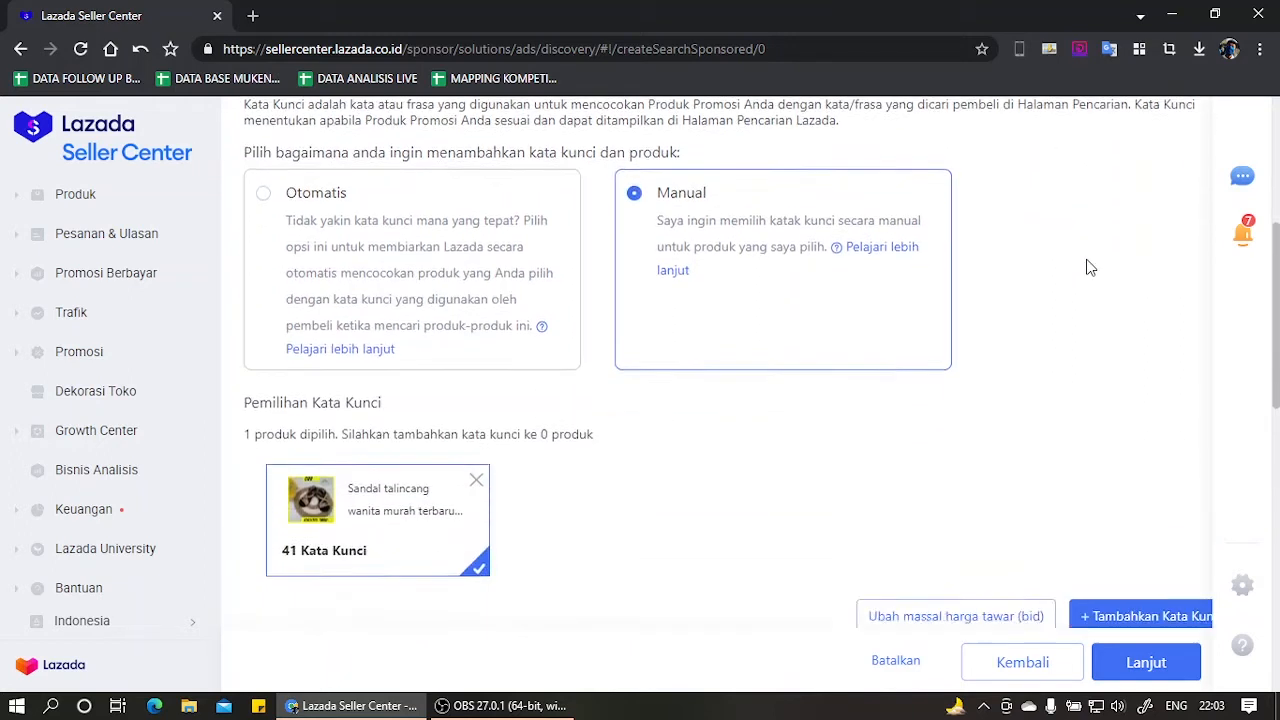
{"action": "scroll", "coordinate": [1090, 270], "scroll_direction": "down", "scroll_amount": 2}
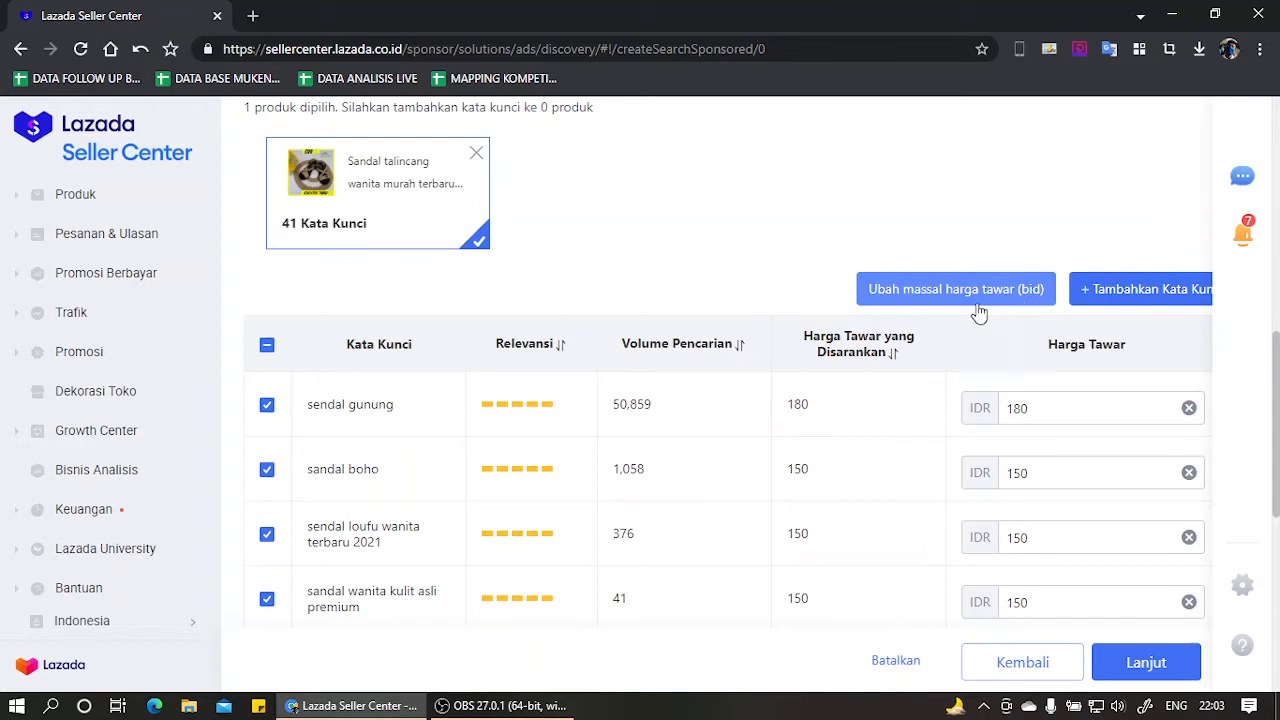
{"action": "scroll", "coordinate": [685, 345], "scroll_direction": "up", "scroll_amount": 3}
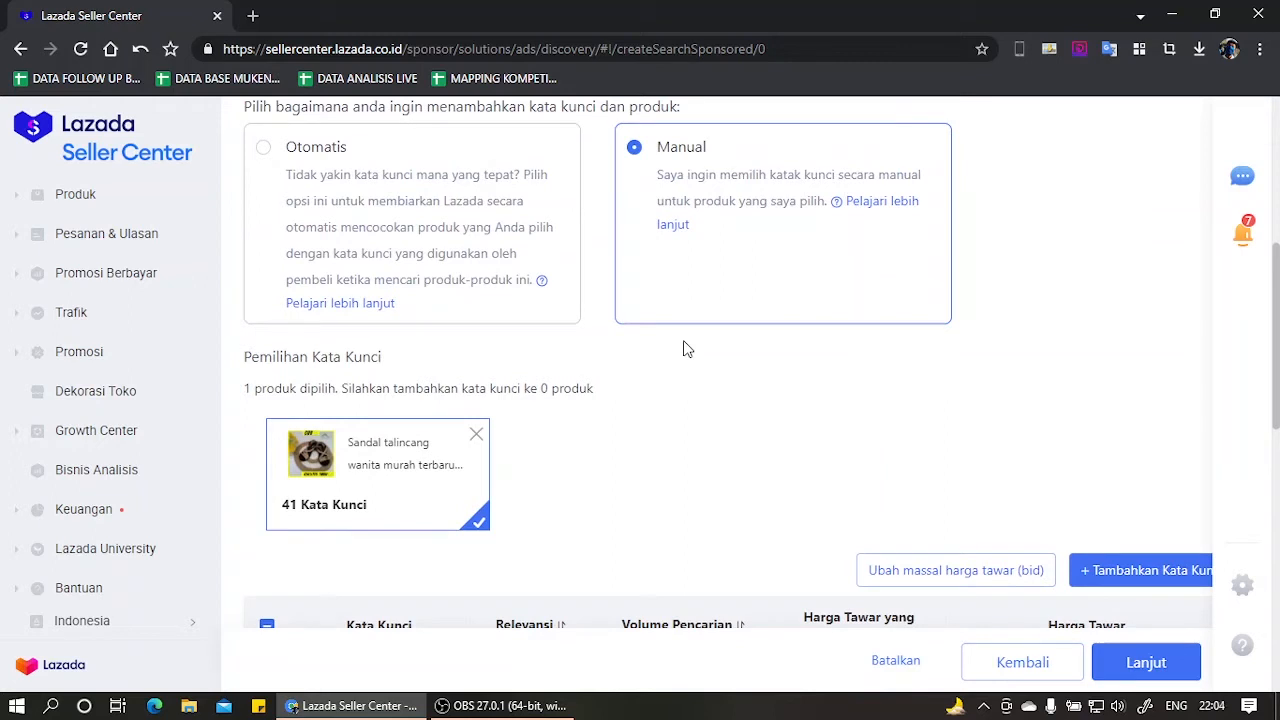
{"action": "scroll", "coordinate": [685, 348], "scroll_direction": "down", "scroll_amount": 2}
{"action": "scroll", "coordinate": [540, 366], "scroll_direction": "down", "scroll_amount": 3}
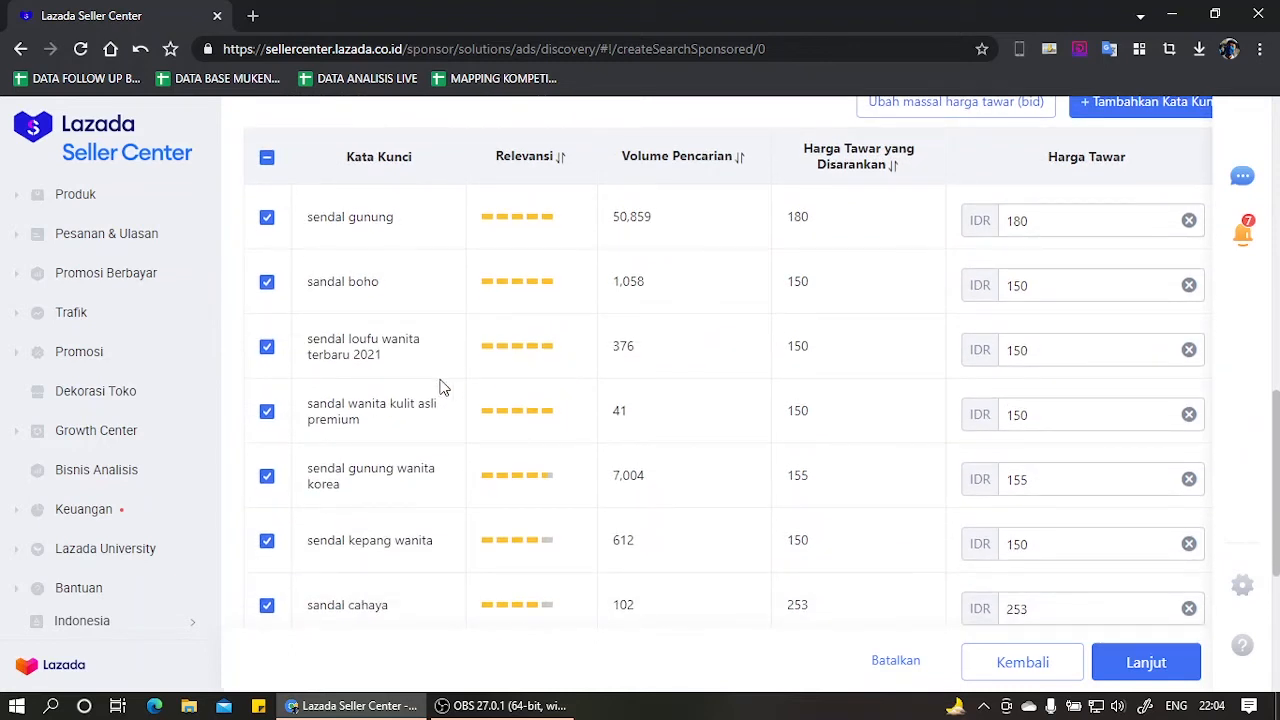
{"action": "scroll", "coordinate": [434, 394], "scroll_direction": "down", "scroll_amount": 3}
{"action": "scroll", "coordinate": [417, 409], "scroll_direction": "up", "scroll_amount": 3}
{"action": "left_click", "coordinate": [266, 158]}
{"action": "left_click", "coordinate": [267, 157]}
{"action": "scroll", "coordinate": [669, 260], "scroll_direction": "up", "scroll_amount": 4}
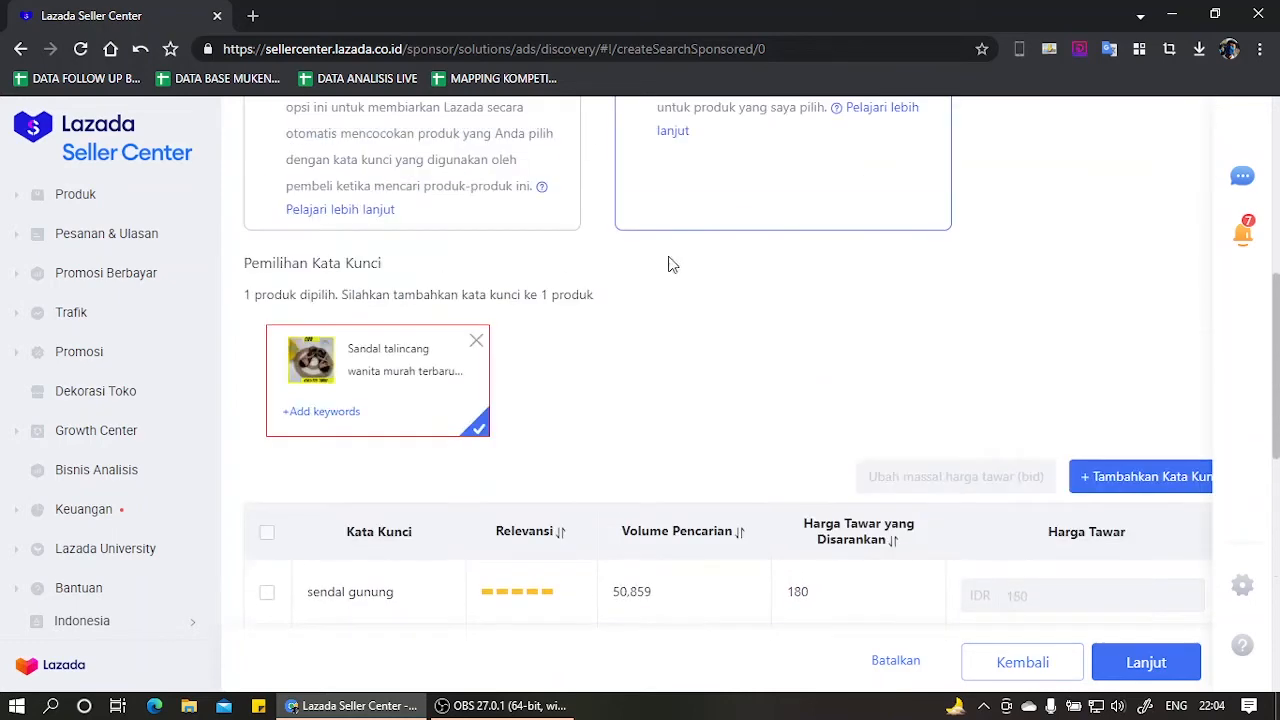
Search for additional keywords matching "sandal wanita" and leave the keyword search without adding any.
{"action": "left_click", "coordinate": [1110, 476]}
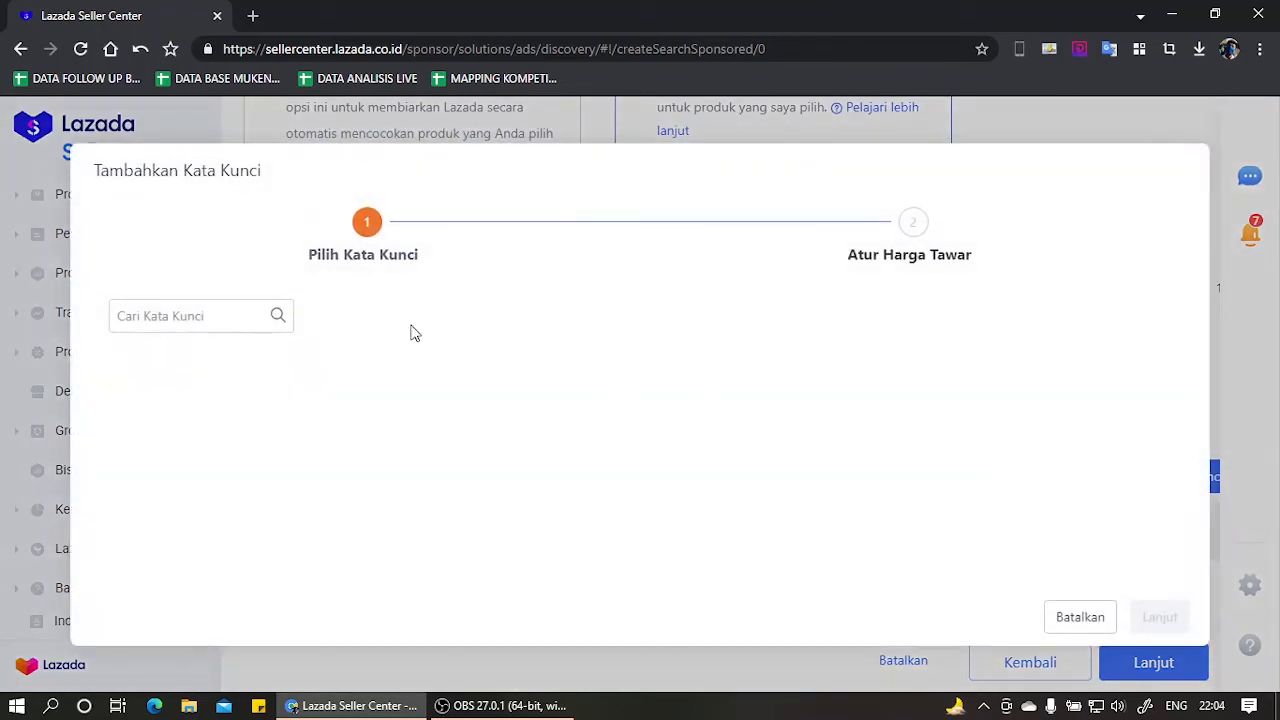
{"action": "type", "text": "sandal"}
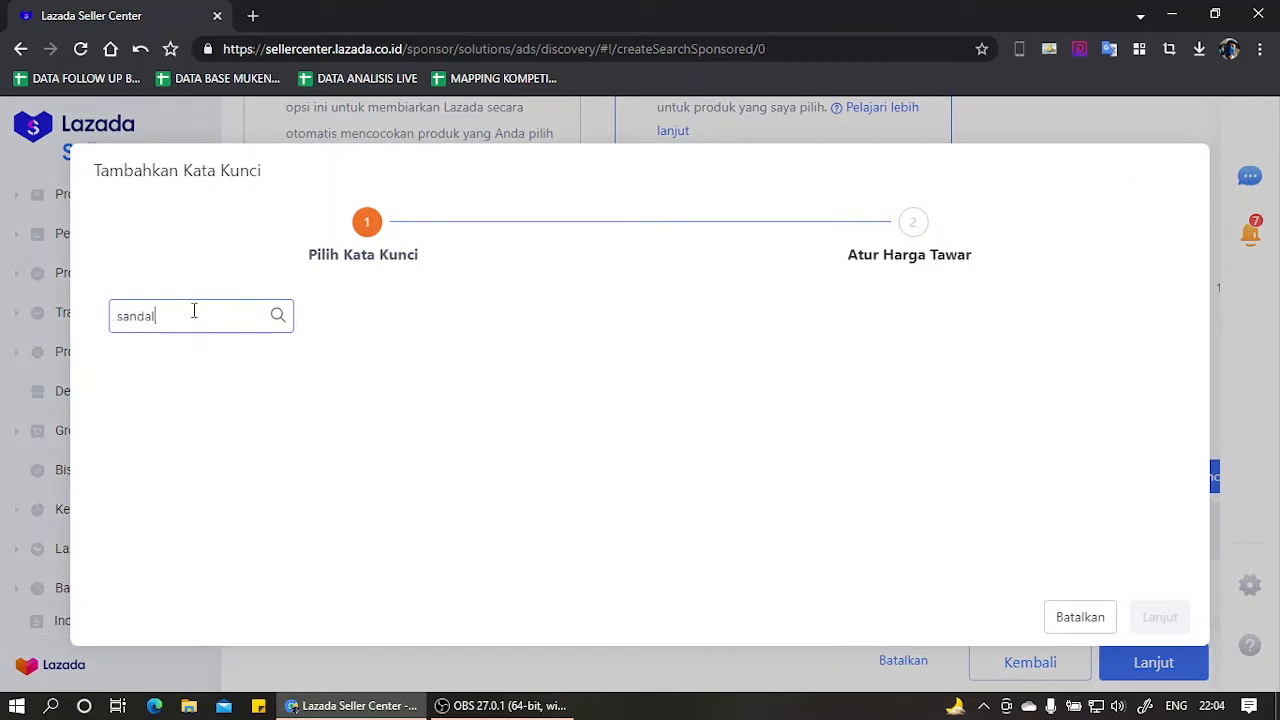
{"action": "type", "text": " wanita"}
{"action": "key", "text": "Return"}
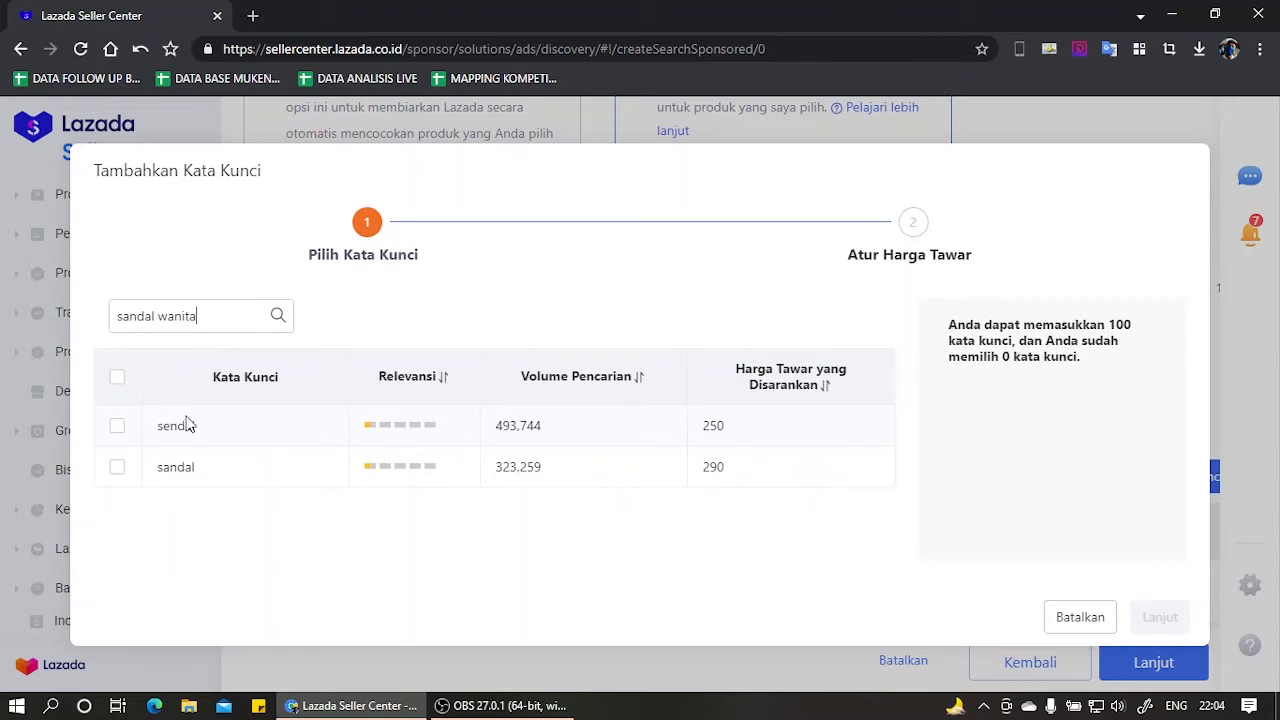
{"action": "left_click", "coordinate": [210, 322]}
{"action": "left_click_drag", "start_coordinate": [210, 322], "coordinate": [129, 328]}
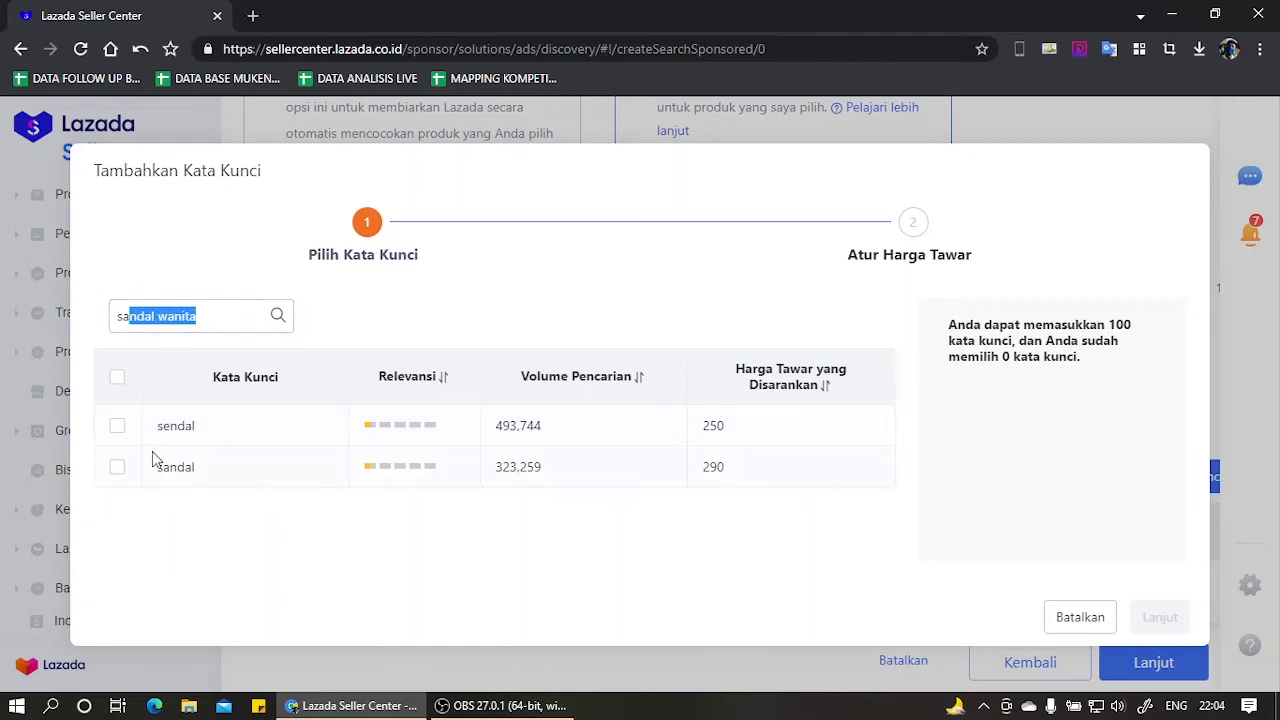
{"action": "left_click", "coordinate": [1090, 620]}
Select the suggested keywords "talincang wanita terbaru 2021" and "sandal tali murah" for the product.
{"action": "scroll", "coordinate": [551, 557], "scroll_direction": "down", "scroll_amount": 3}
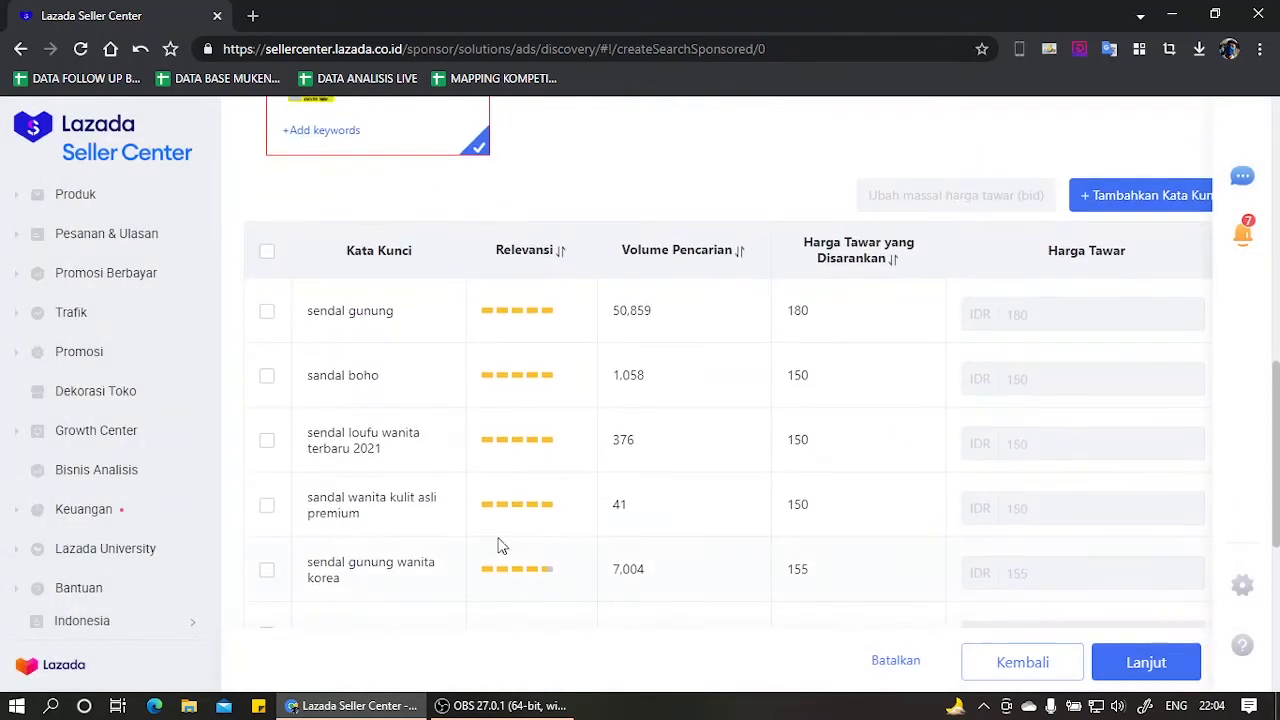
{"action": "scroll", "coordinate": [330, 420], "scroll_direction": "down", "scroll_amount": 2}
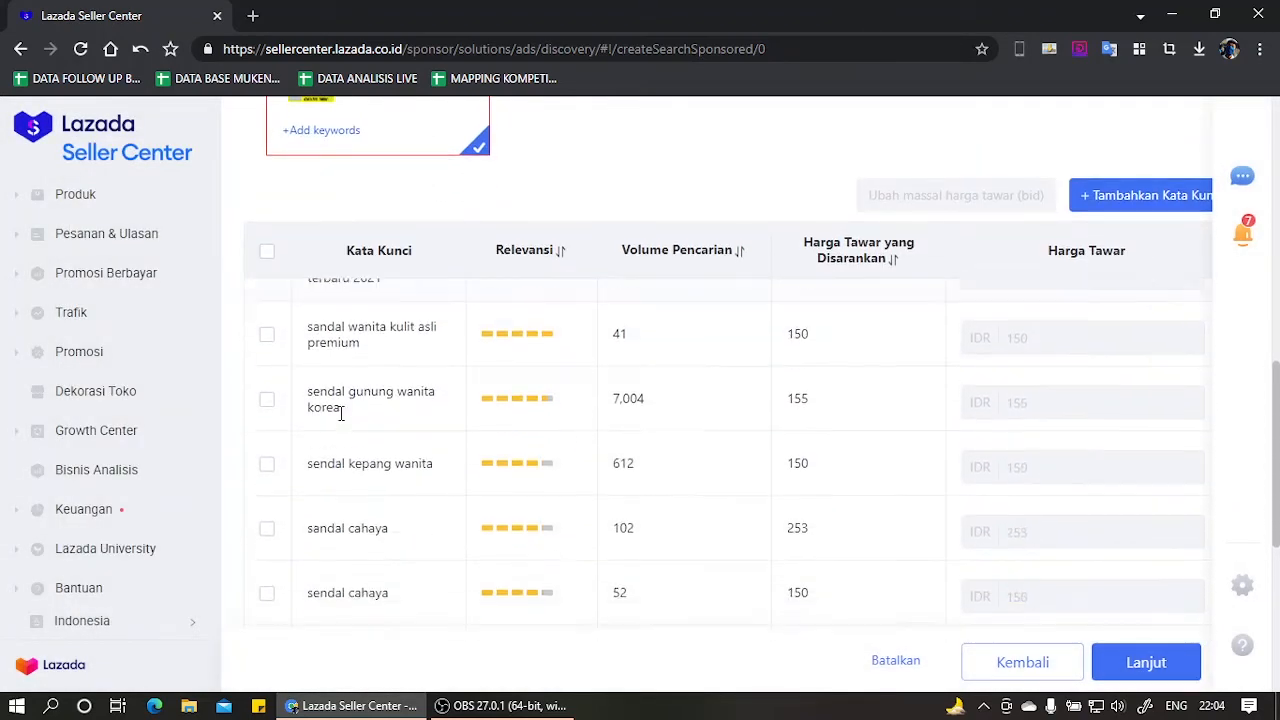
{"action": "scroll", "coordinate": [416, 446], "scroll_direction": "down", "scroll_amount": 5}
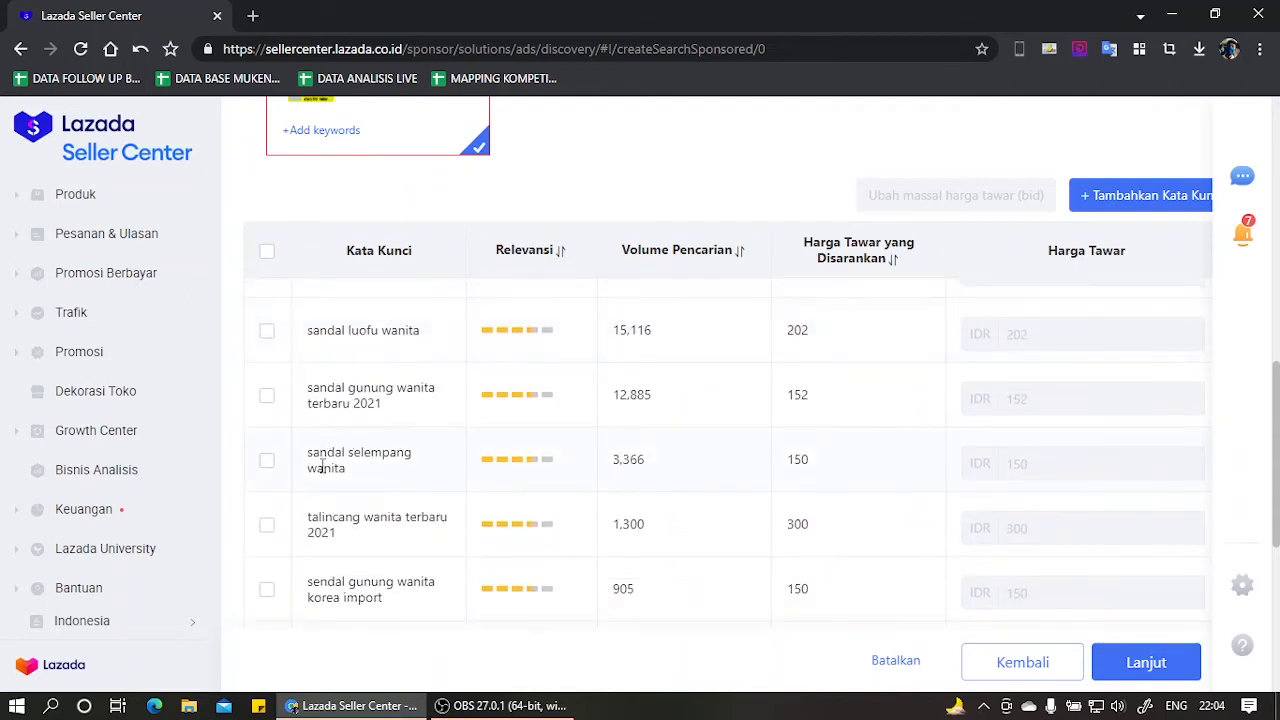
{"action": "left_click", "coordinate": [267, 525]}
{"action": "scroll", "coordinate": [272, 515], "scroll_direction": "down", "scroll_amount": 2}
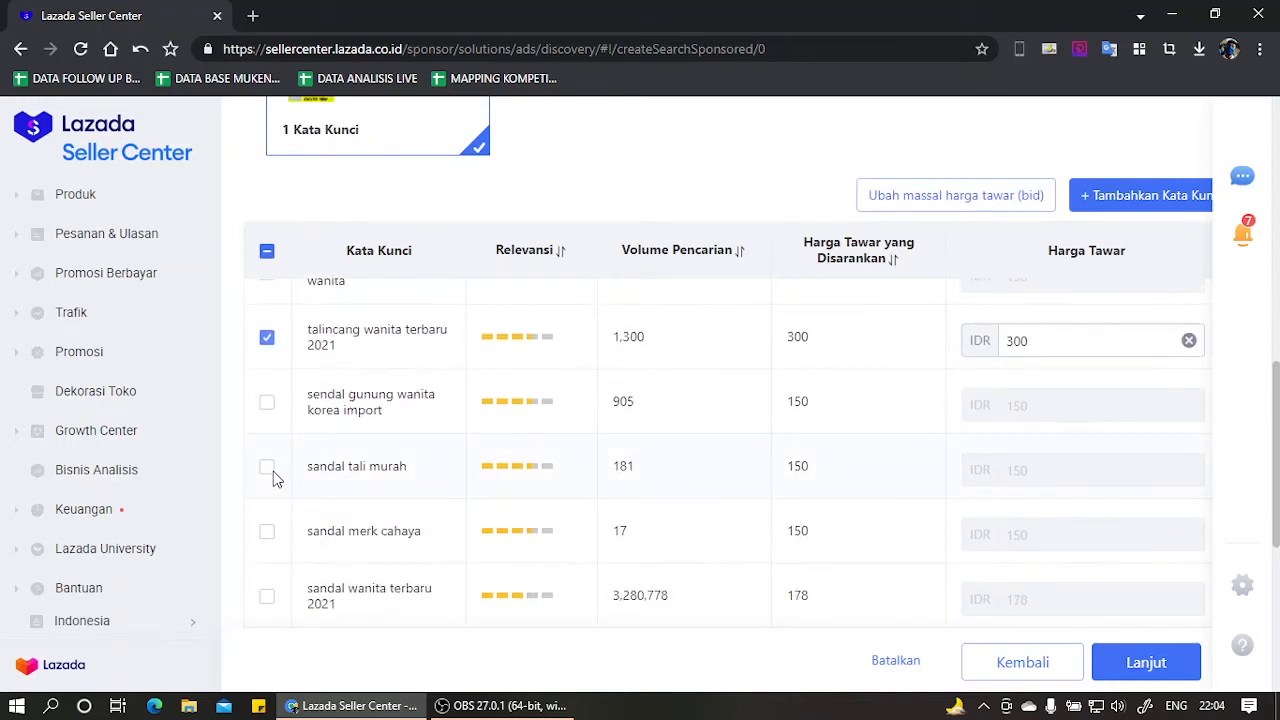
{"action": "left_click", "coordinate": [349, 477]}
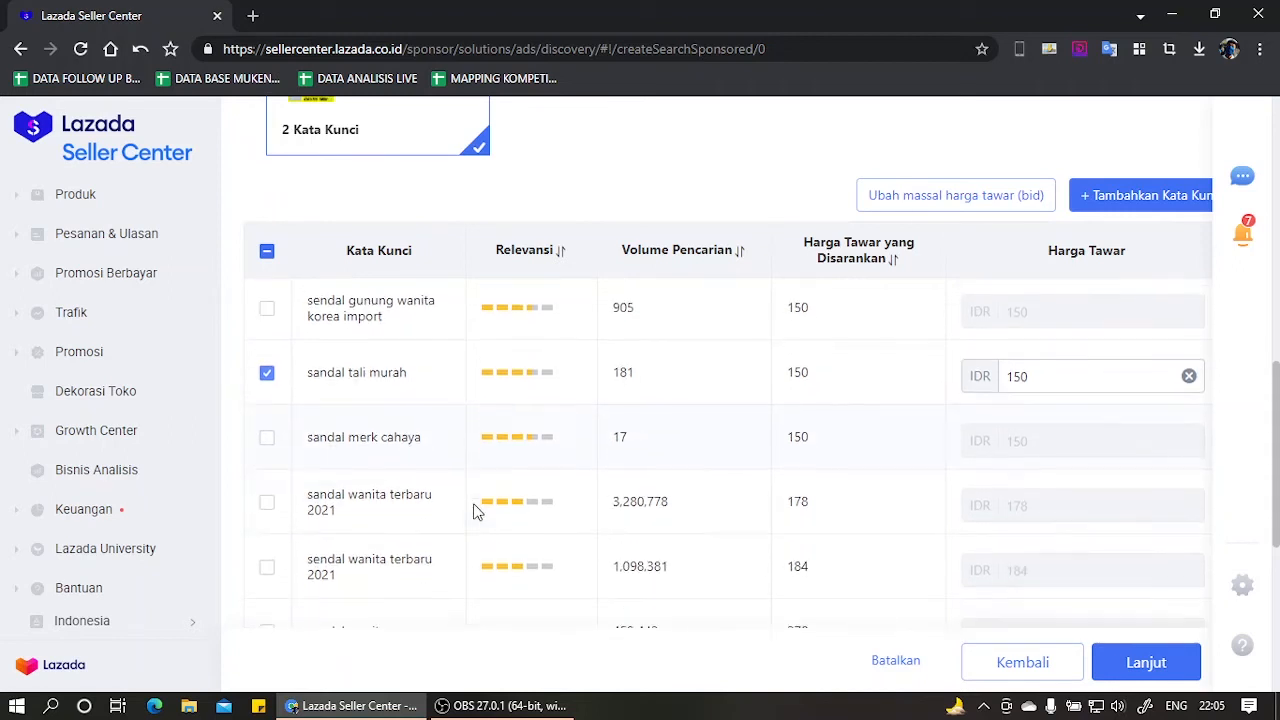
Select "sandal wanita terbaru 2021" and "sendal wanita terbaru 2021", set the four bids to IDR 399, 190, 199 and 200, and continue to the review.
{"action": "scroll", "coordinate": [477, 512], "scroll_direction": "down", "scroll_amount": 1}
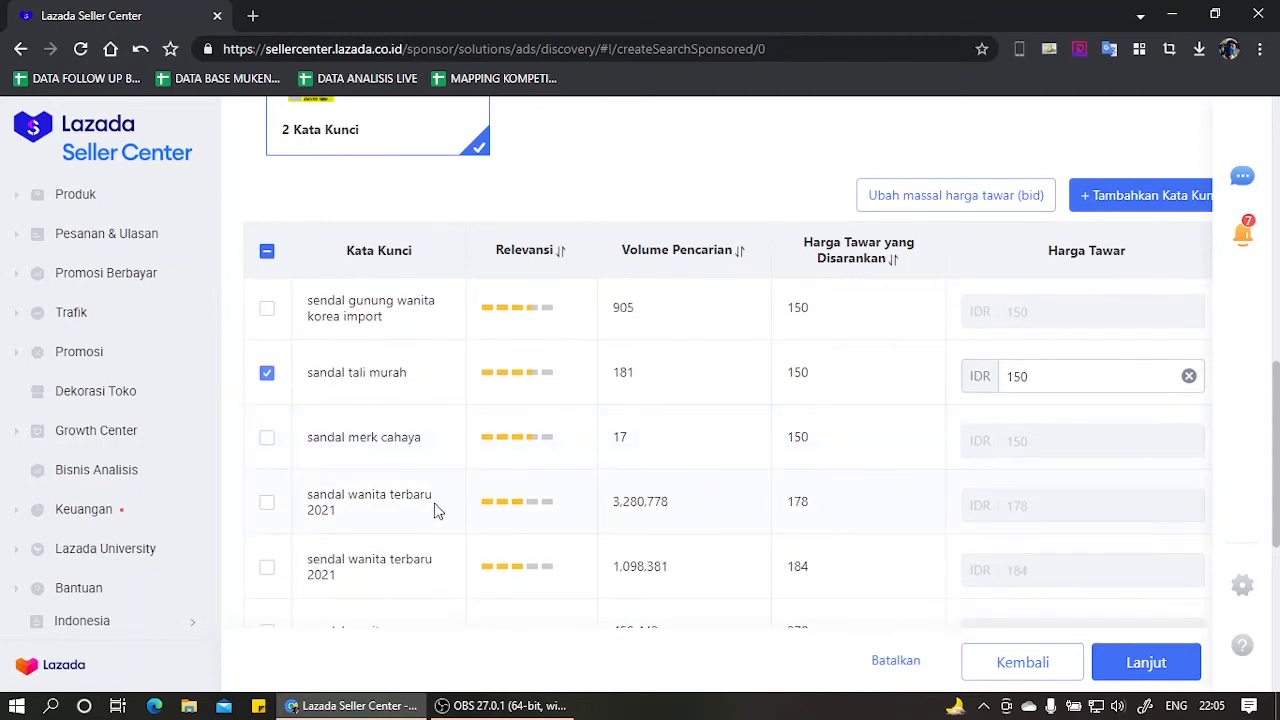
{"action": "left_click", "coordinate": [279, 505]}
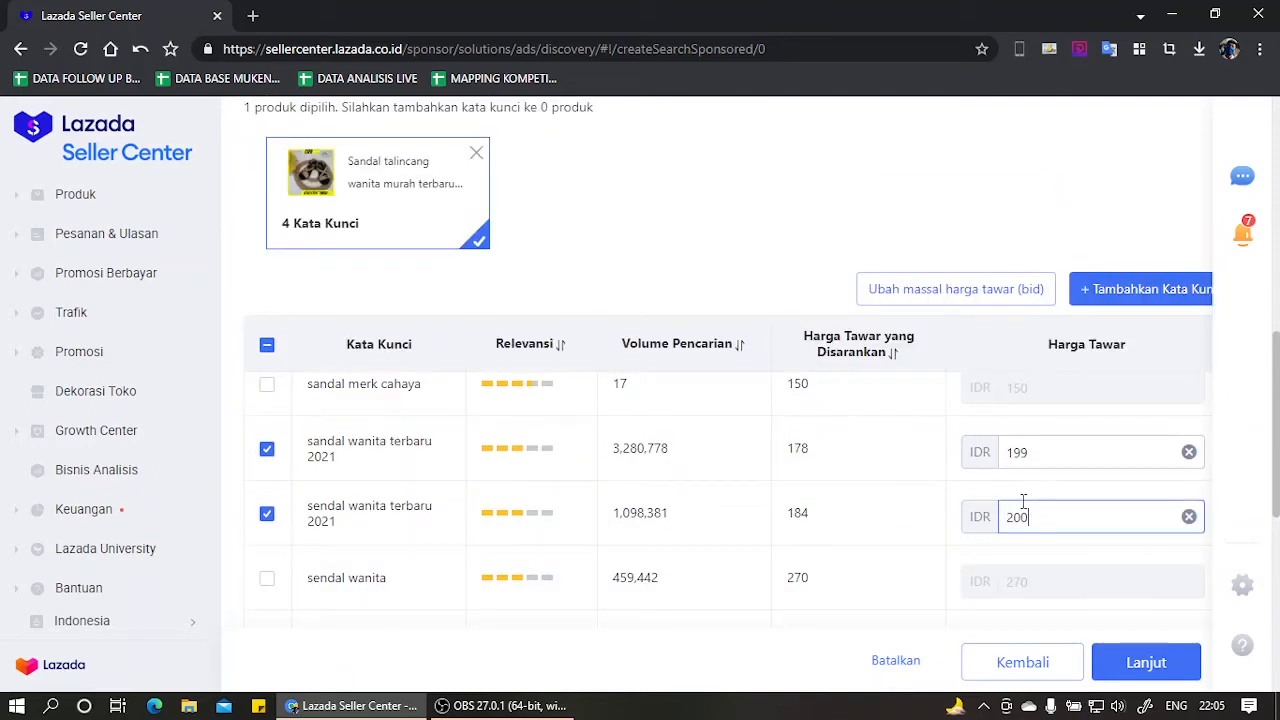
{"action": "scroll", "coordinate": [931, 514], "scroll_direction": "down", "scroll_amount": 5}
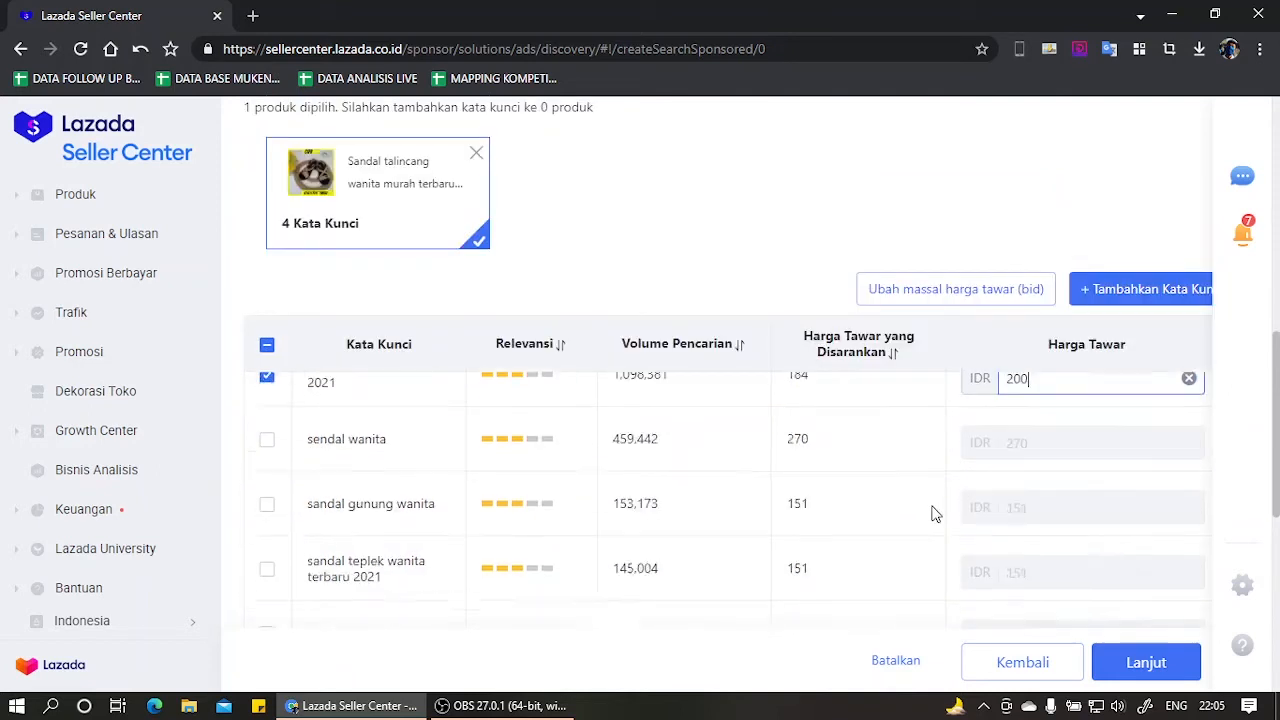
{"action": "scroll", "coordinate": [931, 514], "scroll_direction": "down", "scroll_amount": 5}
{"action": "left_click", "coordinate": [1140, 664]}
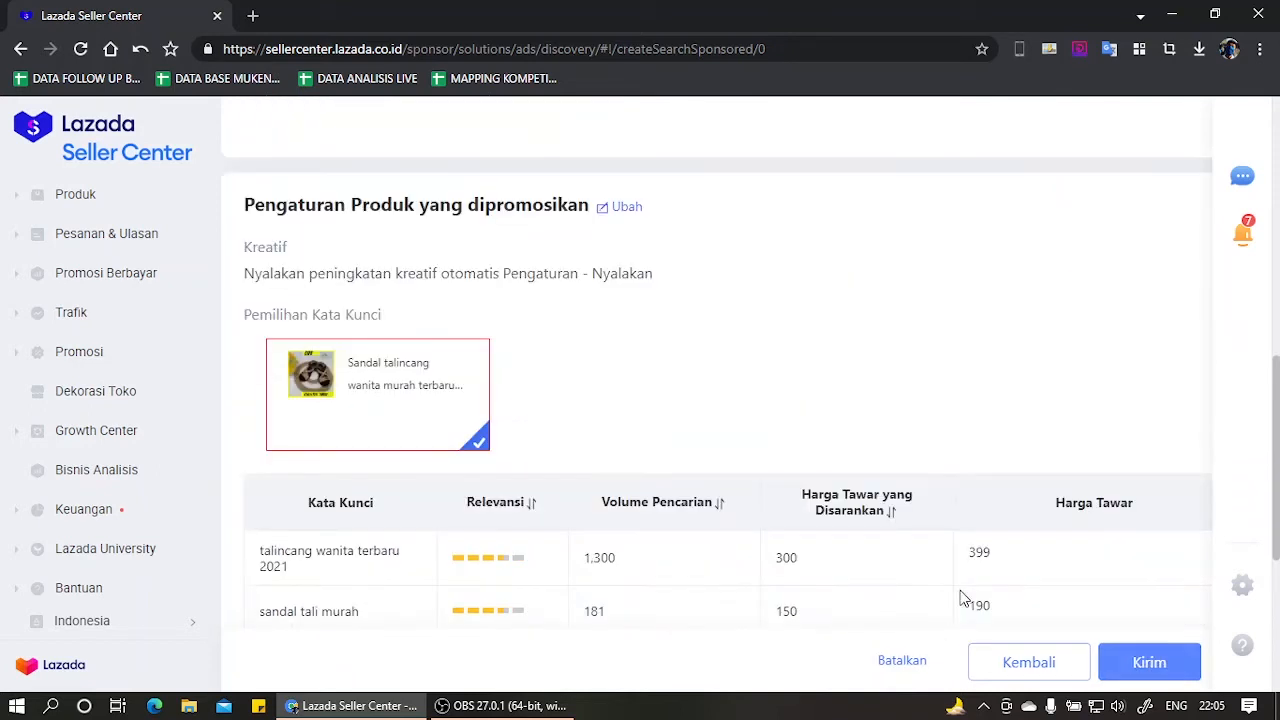
Review the campaign settings and chosen product in the summary, and submit the campaign.
{"action": "scroll", "coordinate": [1000, 406], "scroll_direction": "up", "scroll_amount": 10}
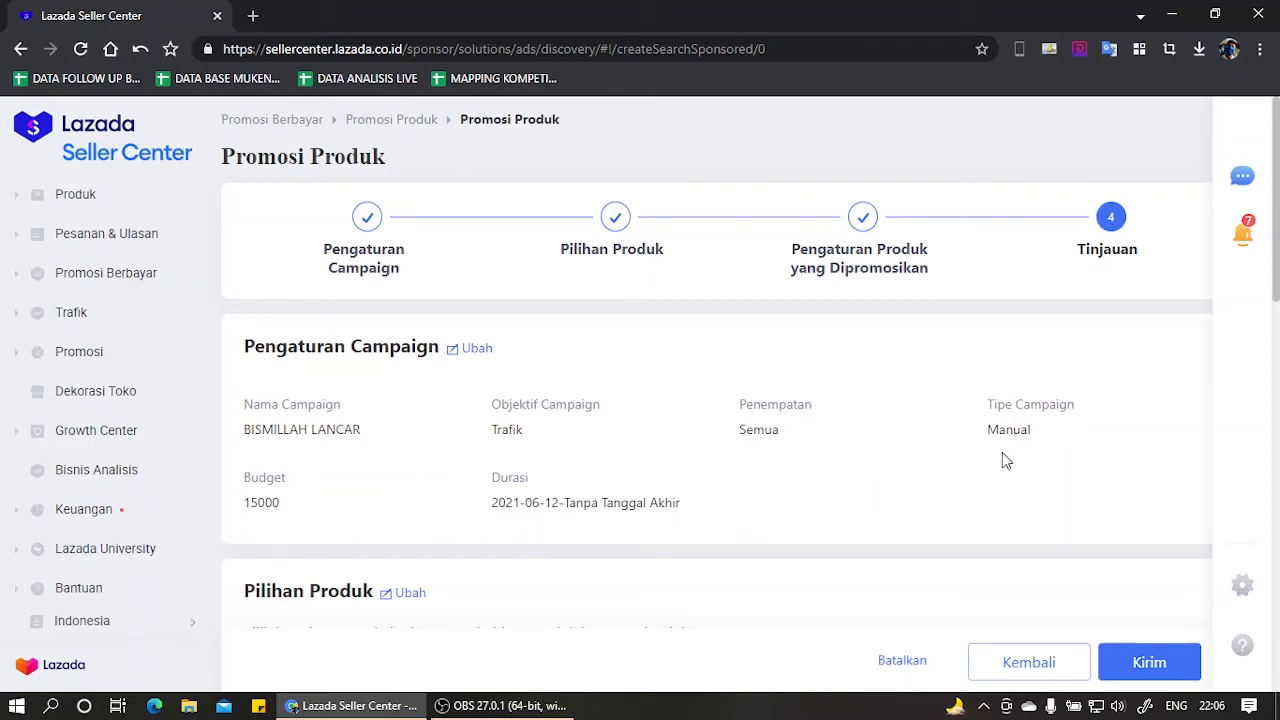
{"action": "scroll", "coordinate": [1002, 452], "scroll_direction": "down", "scroll_amount": 2}
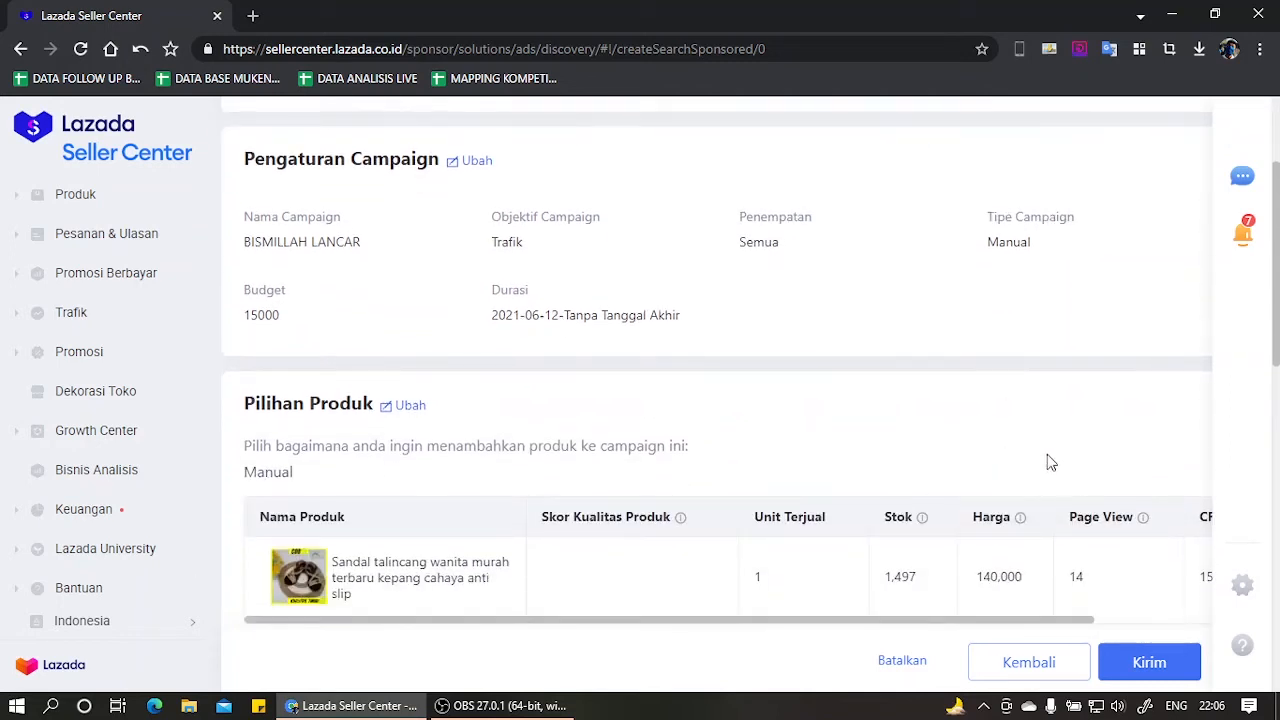
{"action": "left_click", "coordinate": [1150, 666]}
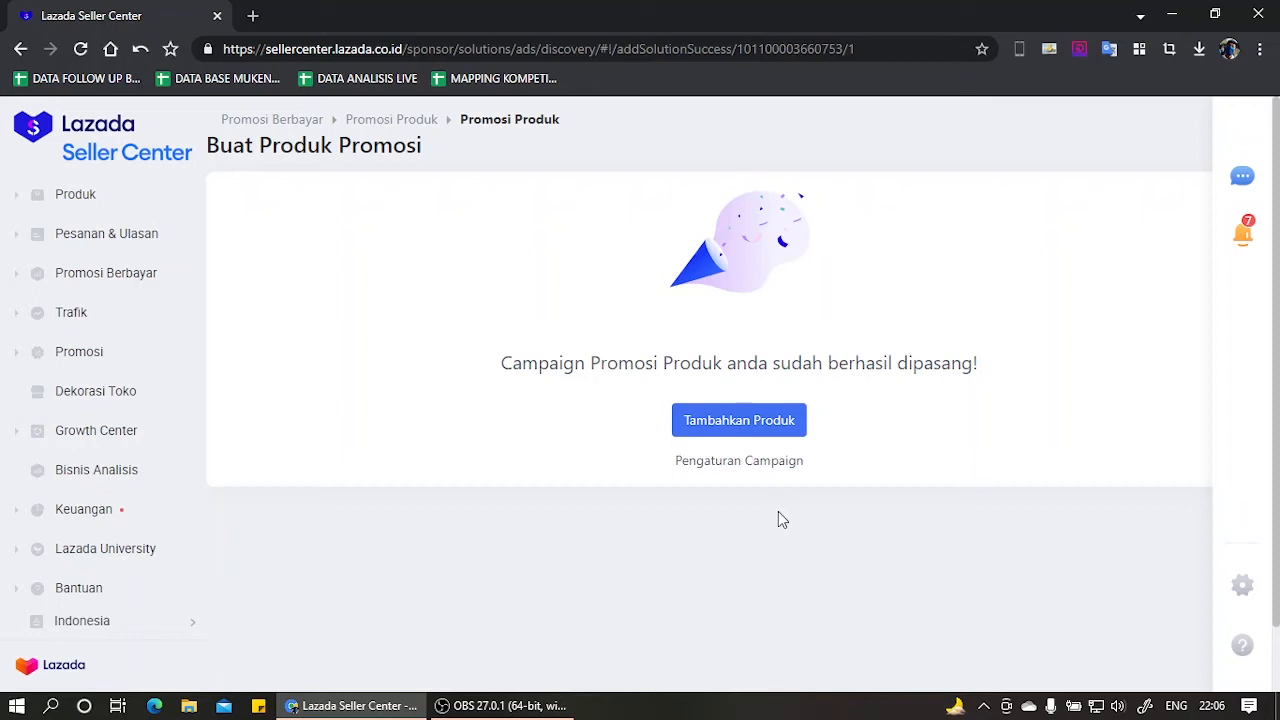
Return to the seller home page, dismiss the 7.7 Mid-Year Sale announcement and open the Promosi Produk overview under Promosi Berbayar.
{"action": "left_click", "coordinate": [126, 160]}
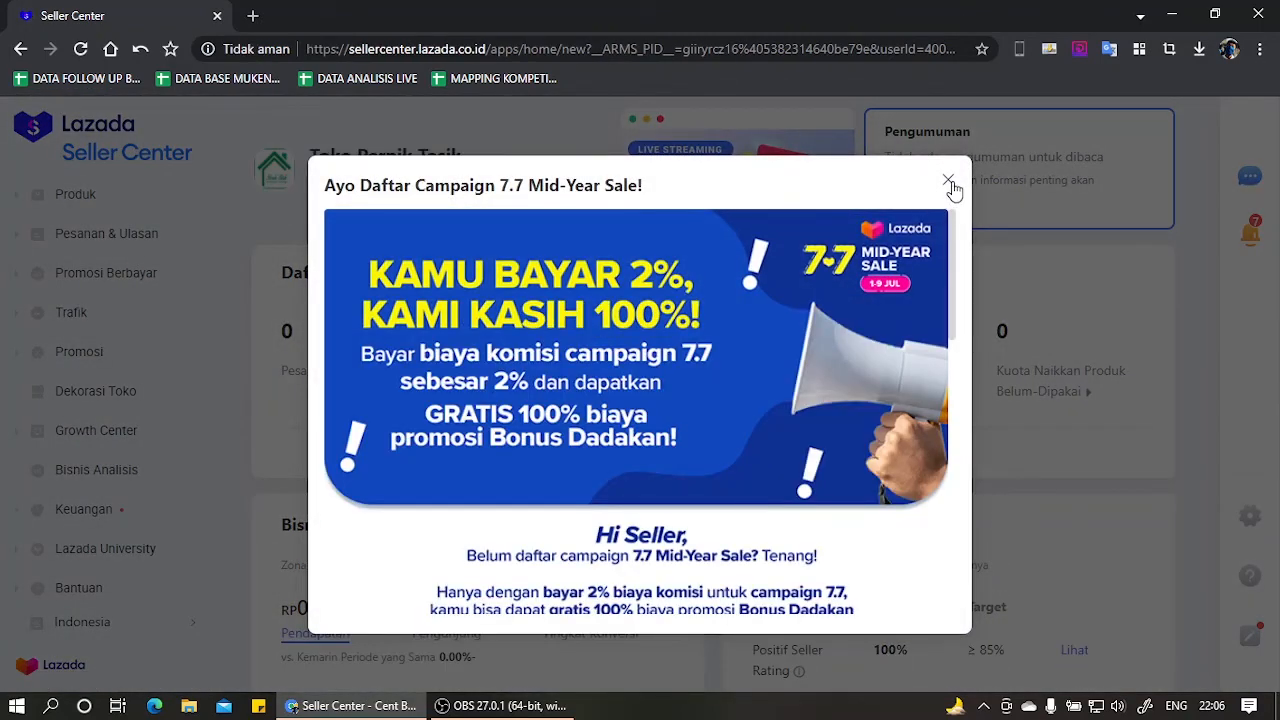
{"action": "left_click", "coordinate": [953, 181]}
{"action": "left_click", "coordinate": [120, 282]}
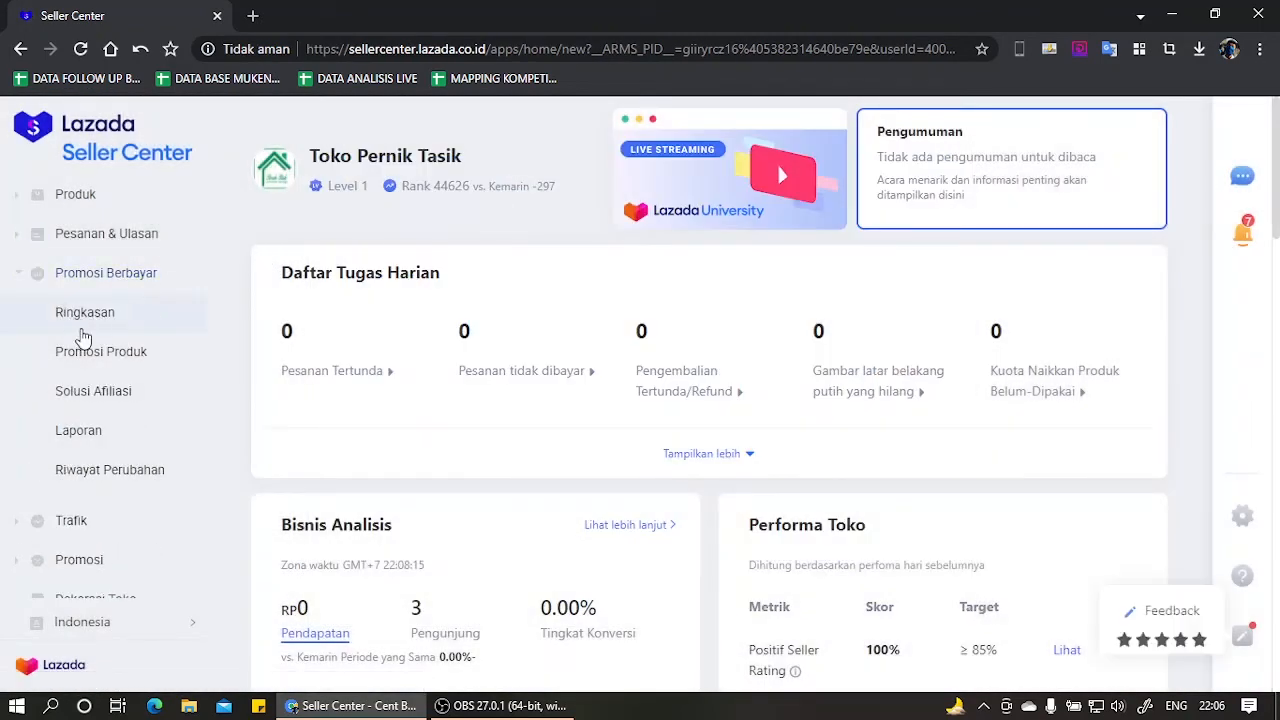
{"action": "left_click", "coordinate": [104, 356]}
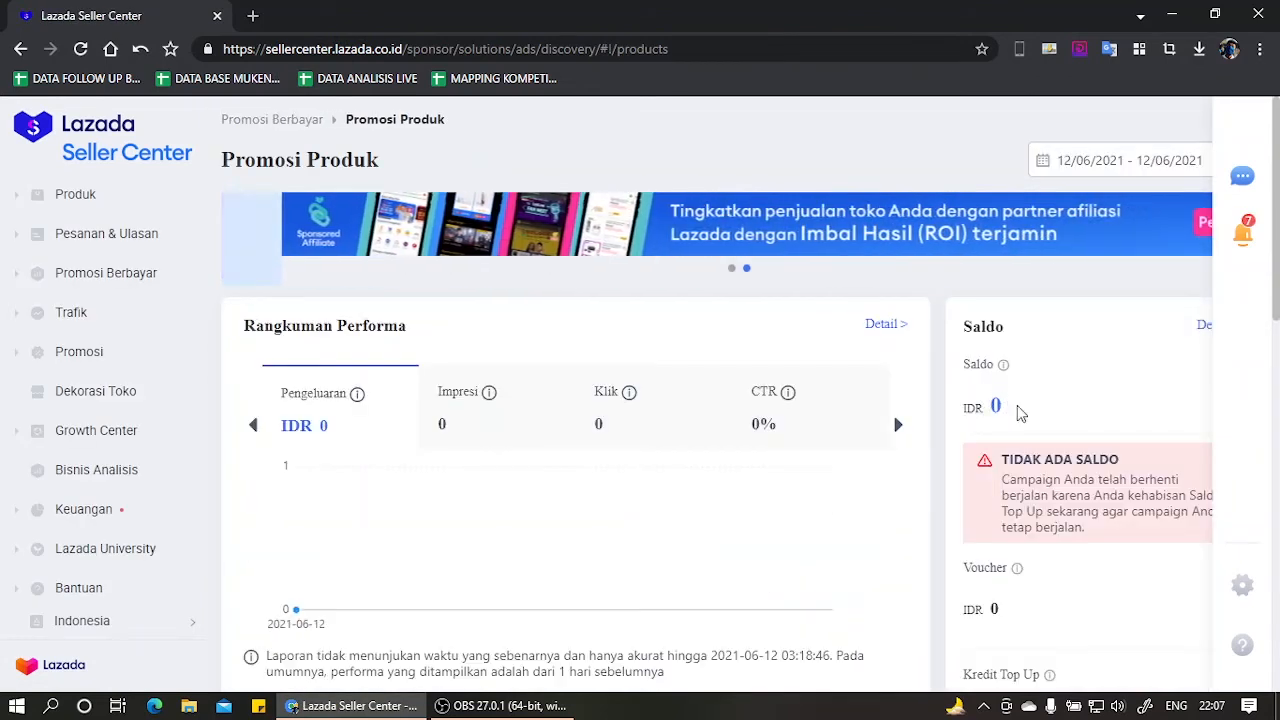
Open the Top Up dialog for the advertising balance and switch to the manual top-up options.
{"action": "scroll", "coordinate": [1030, 415], "scroll_direction": "down", "scroll_amount": 2}
{"action": "scroll", "coordinate": [1040, 422], "scroll_direction": "down", "scroll_amount": 2}
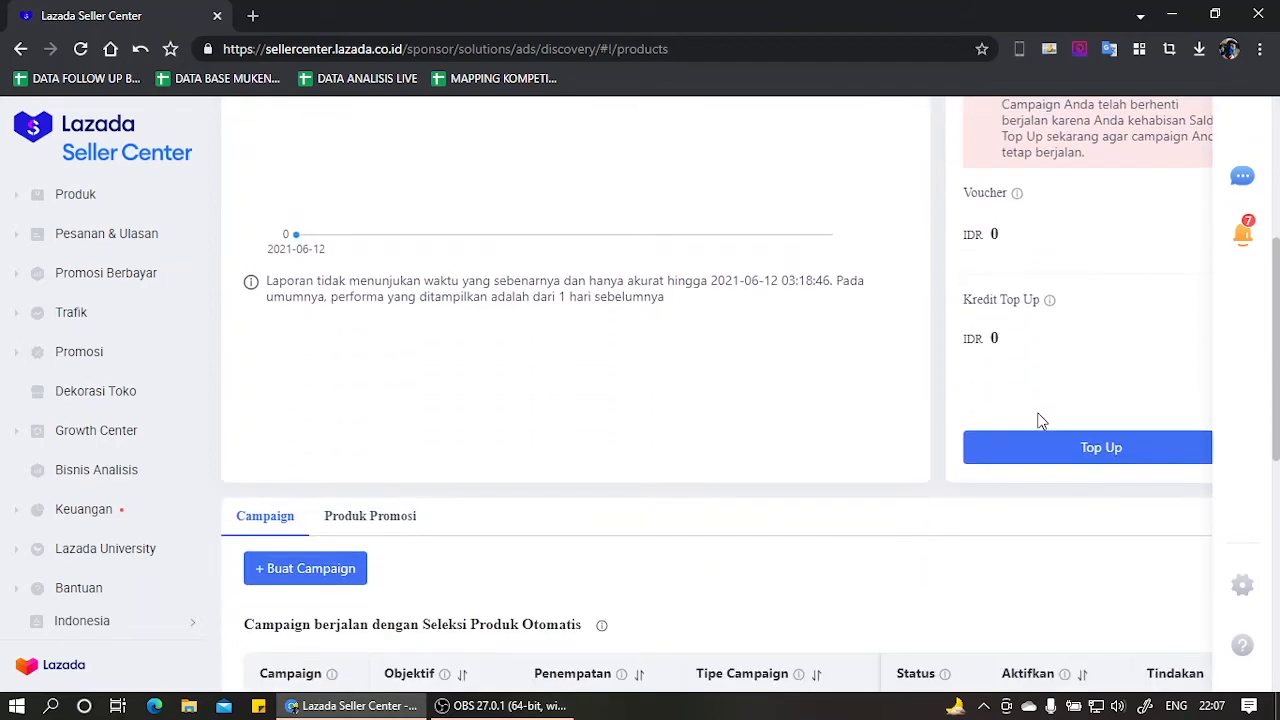
{"action": "left_click", "coordinate": [1080, 450]}
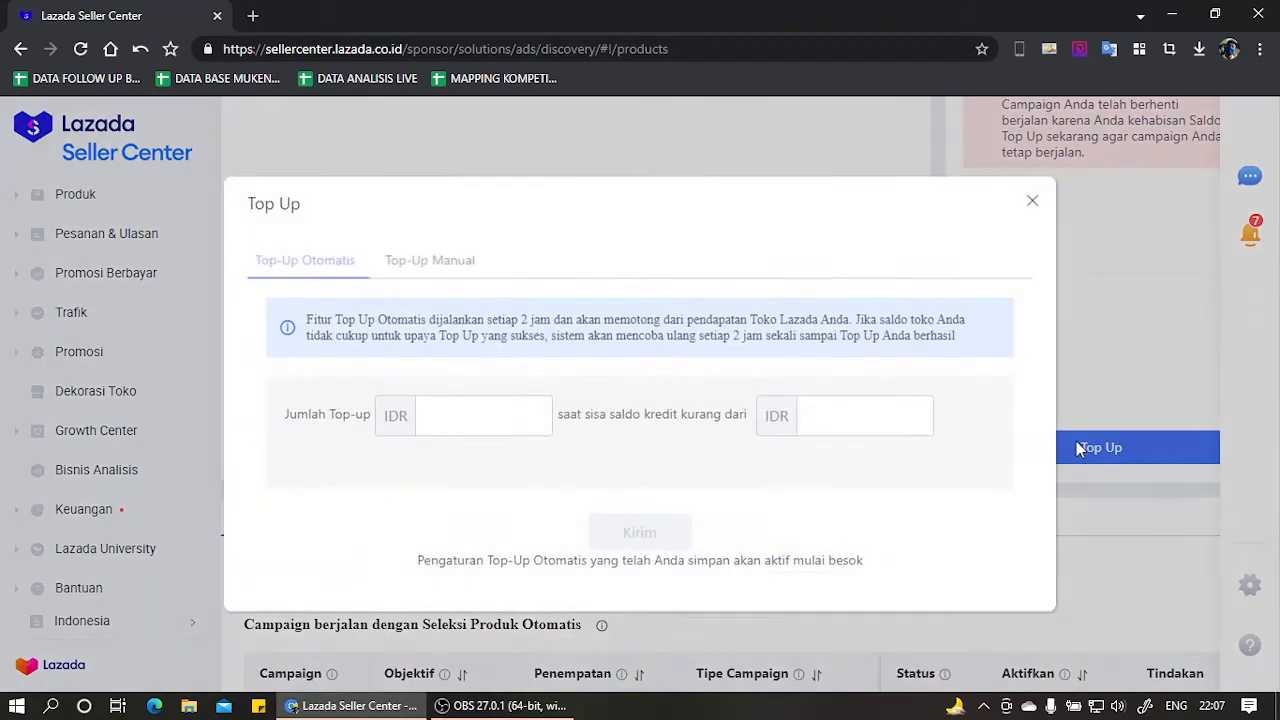
{"action": "left_click", "coordinate": [462, 430]}
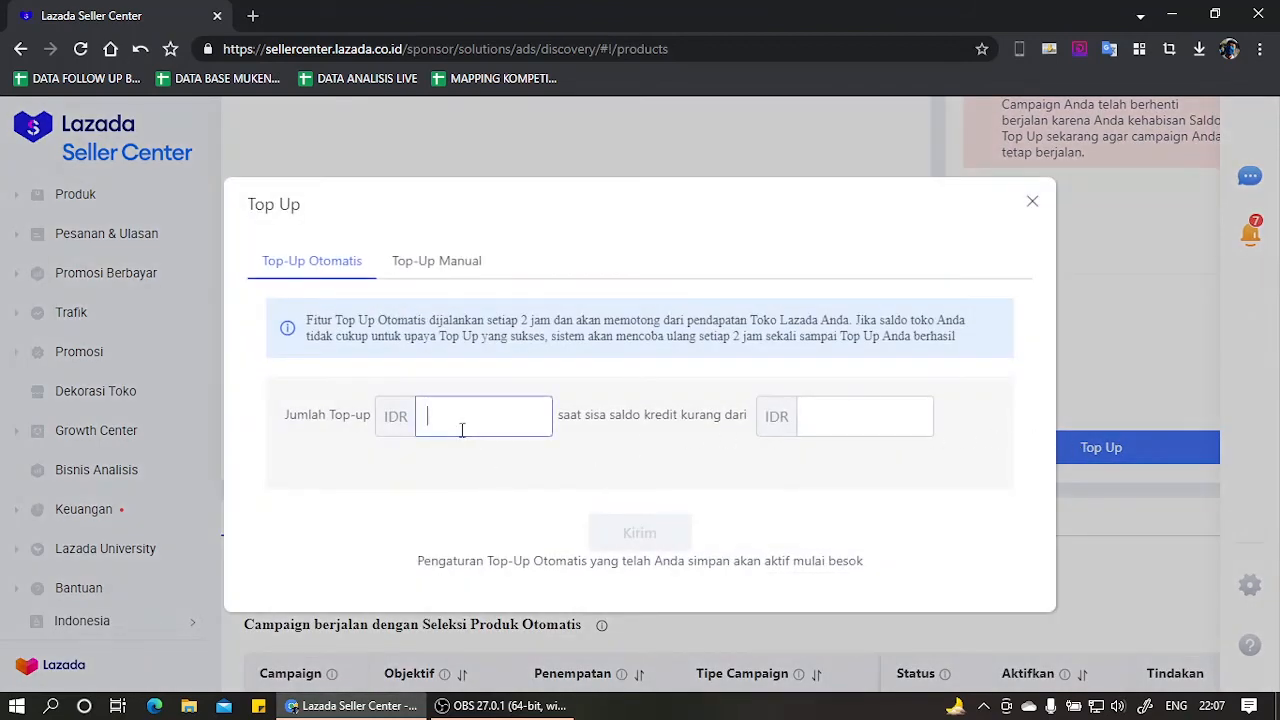
{"action": "left_click", "coordinate": [340, 272]}
{"action": "left_click", "coordinate": [429, 266]}
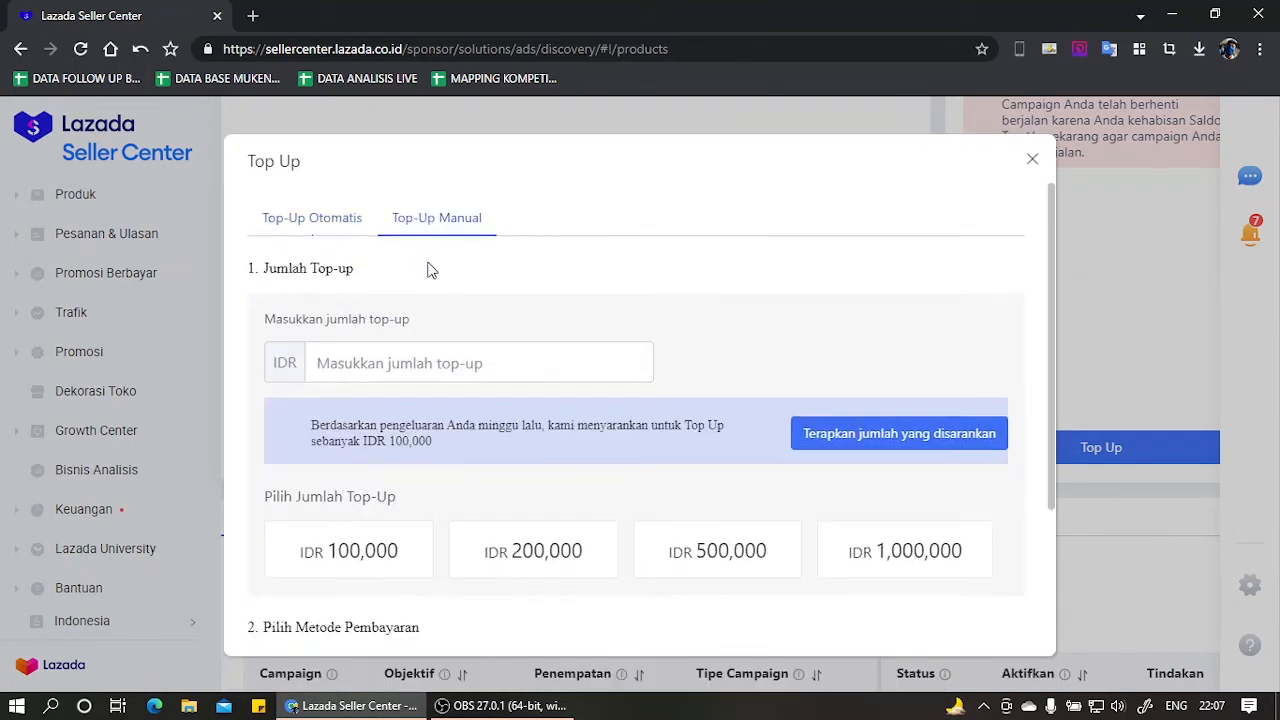
Try manual top-up amounts of IDR 100,000 and IDR 1,000,000 and examine the payment methods offered.
{"action": "scroll", "coordinate": [455, 270], "scroll_direction": "down", "scroll_amount": 2}
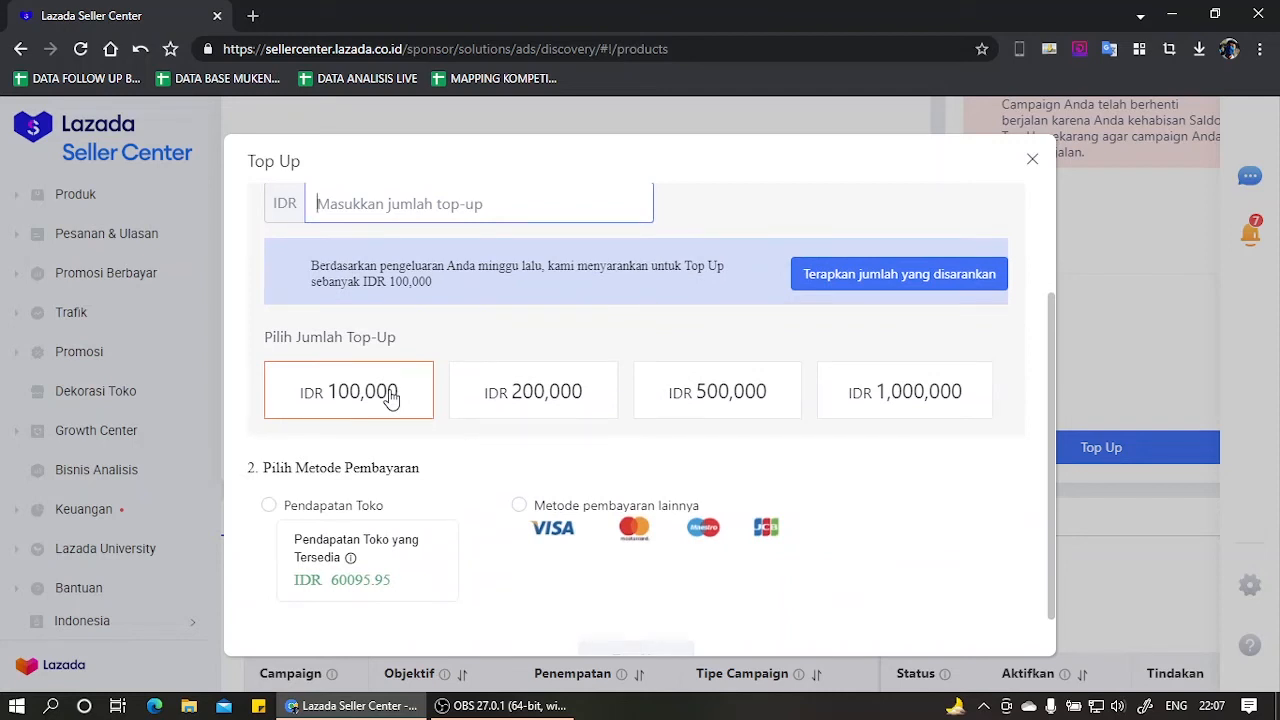
{"action": "left_click", "coordinate": [390, 396]}
{"action": "left_click", "coordinate": [868, 398]}
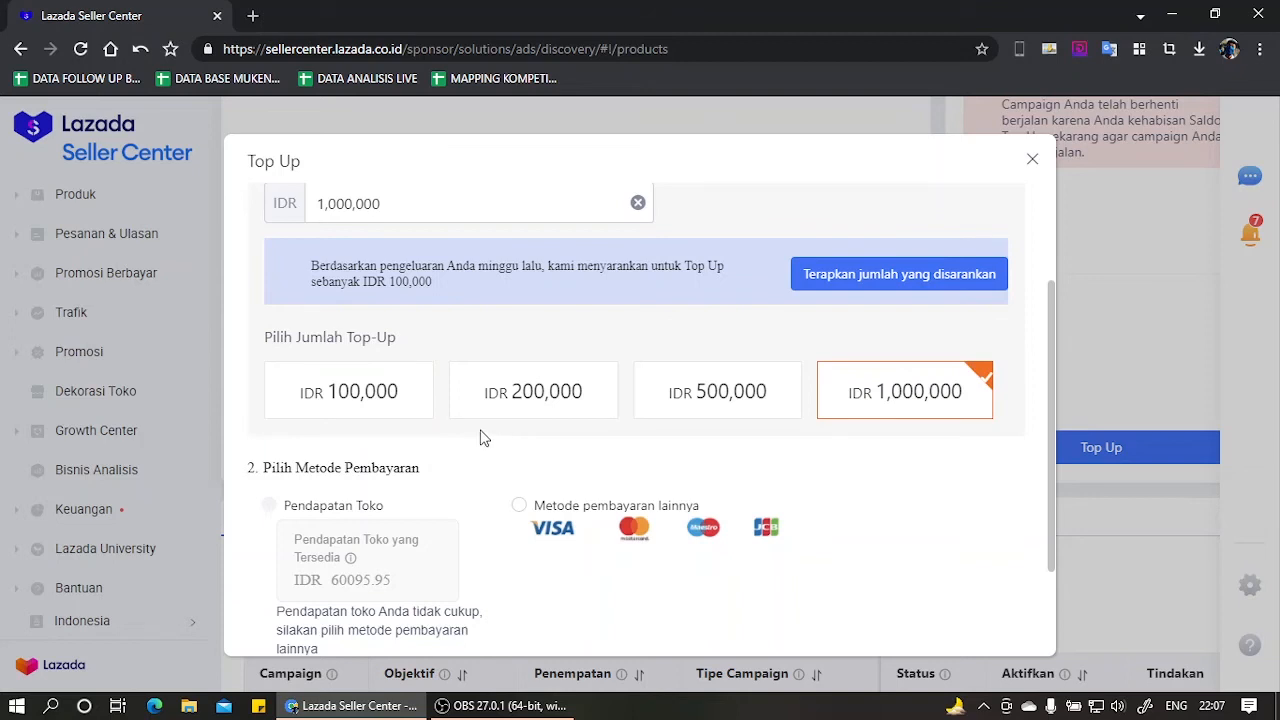
{"action": "scroll", "coordinate": [603, 420], "scroll_direction": "down", "scroll_amount": 1}
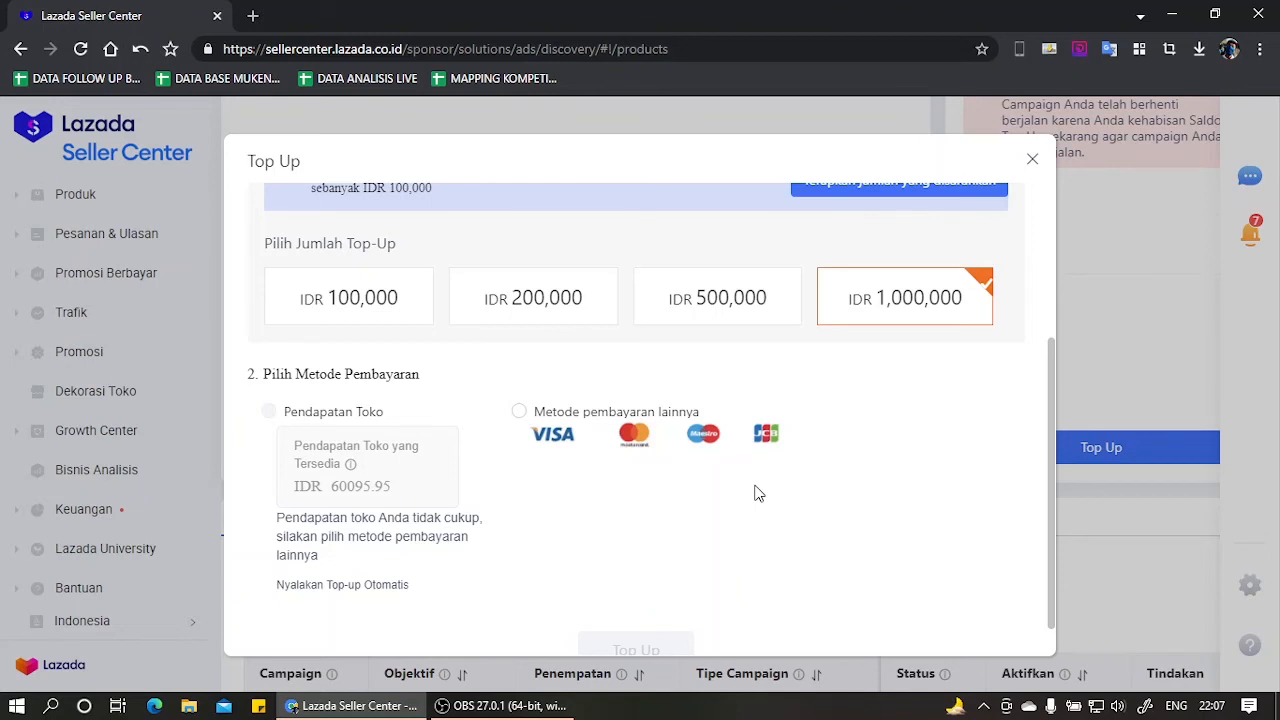
{"action": "scroll", "coordinate": [608, 516], "scroll_direction": "up", "scroll_amount": 2}
{"action": "scroll", "coordinate": [612, 514], "scroll_direction": "down", "scroll_amount": 1}
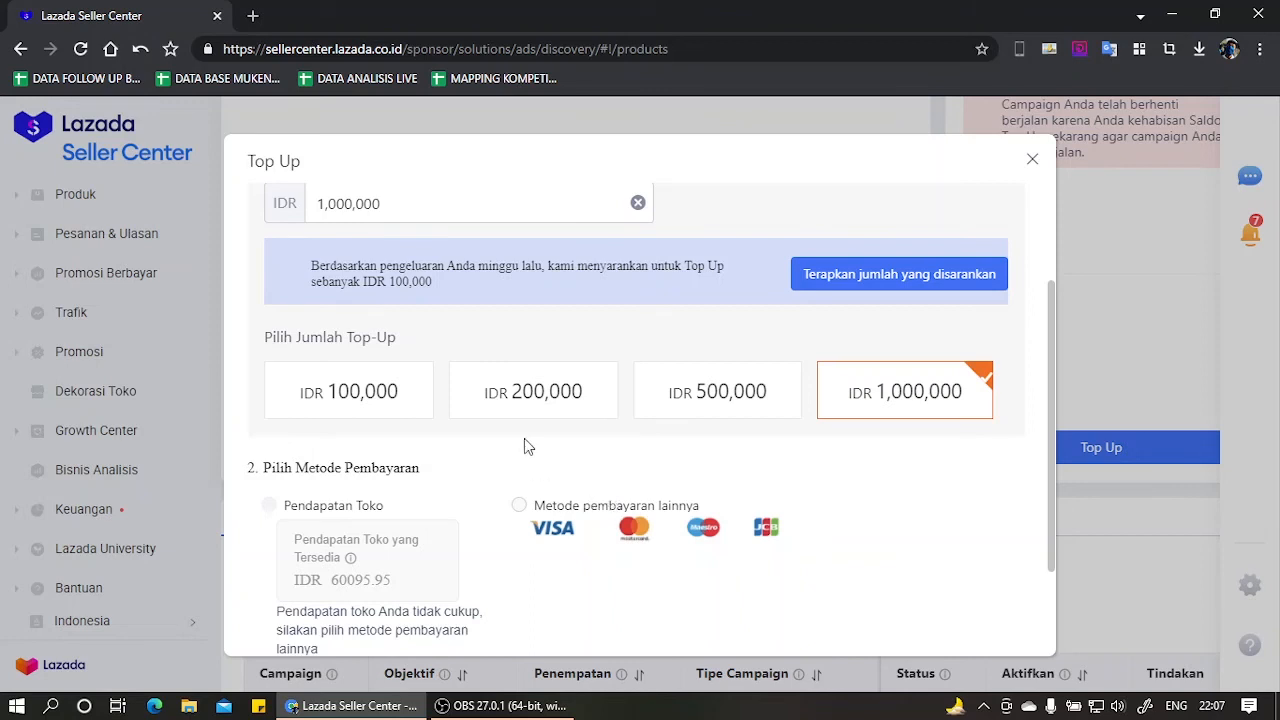
{"action": "scroll", "coordinate": [524, 438], "scroll_direction": "up", "scroll_amount": 3}
Set the automatic top-up to IDR 50,000 when remaining credit falls below IDR 10,000, and submit it.
{"action": "left_click", "coordinate": [302, 222]}
{"action": "left_click", "coordinate": [457, 423]}
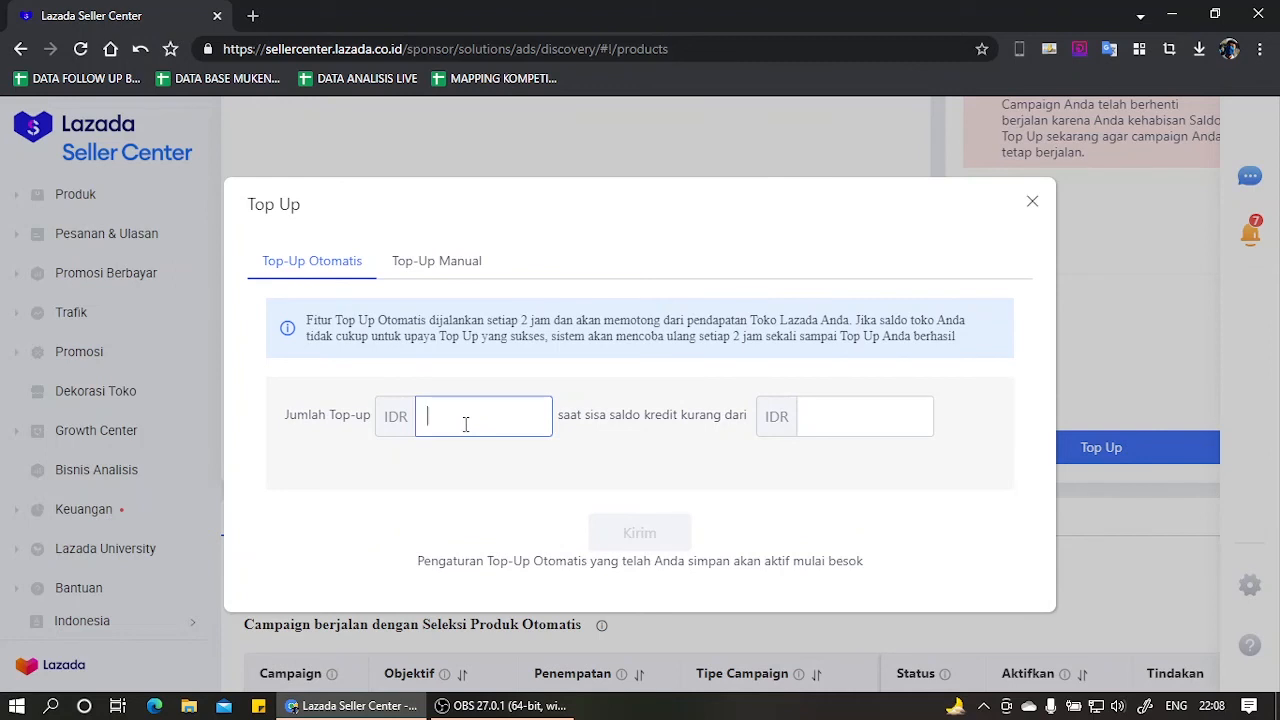
{"action": "type", "text": "50,000"}
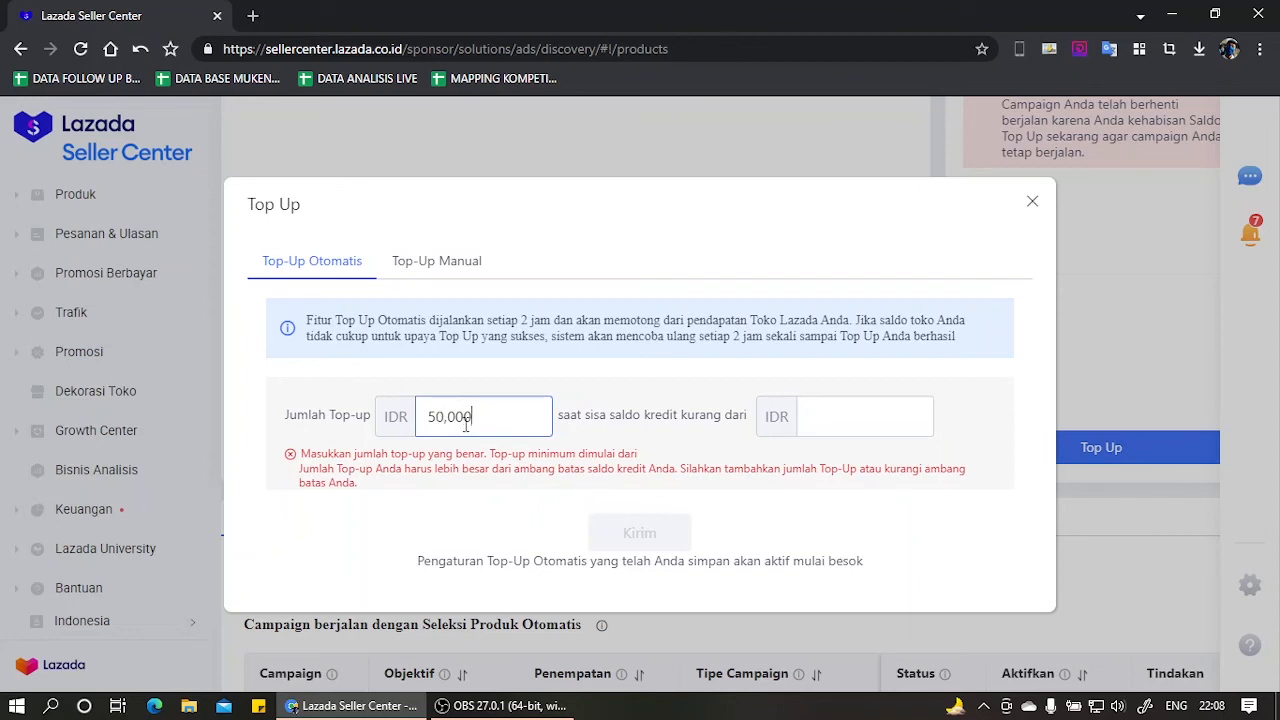
{"action": "left_click", "coordinate": [836, 420]}
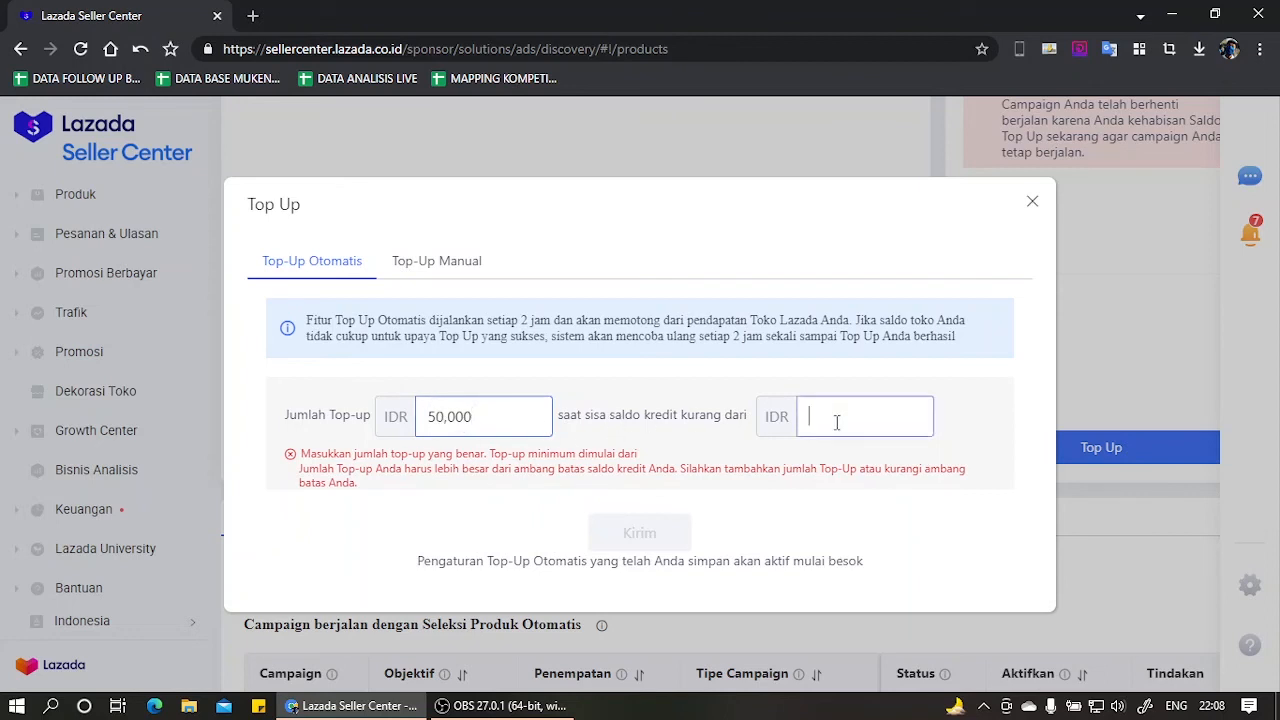
{"action": "type", "text": "10,000"}
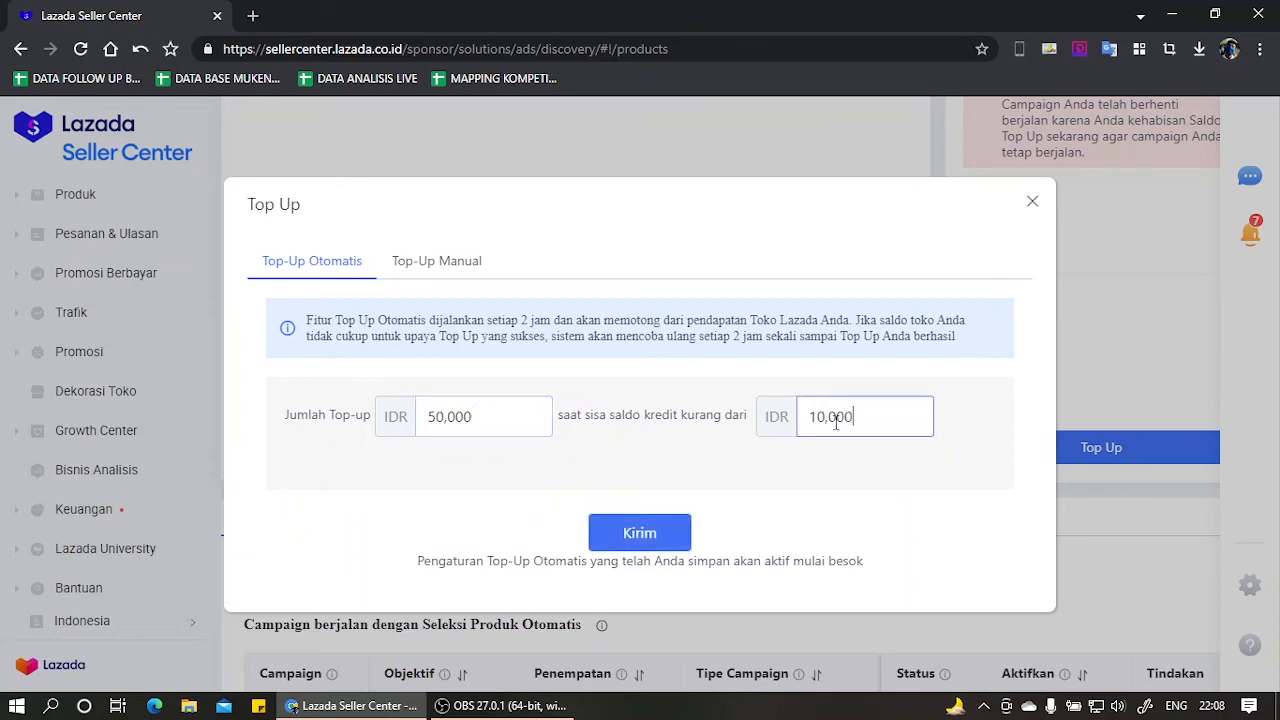
{"action": "left_click", "coordinate": [456, 406]}
{"action": "type", "text": "0"}
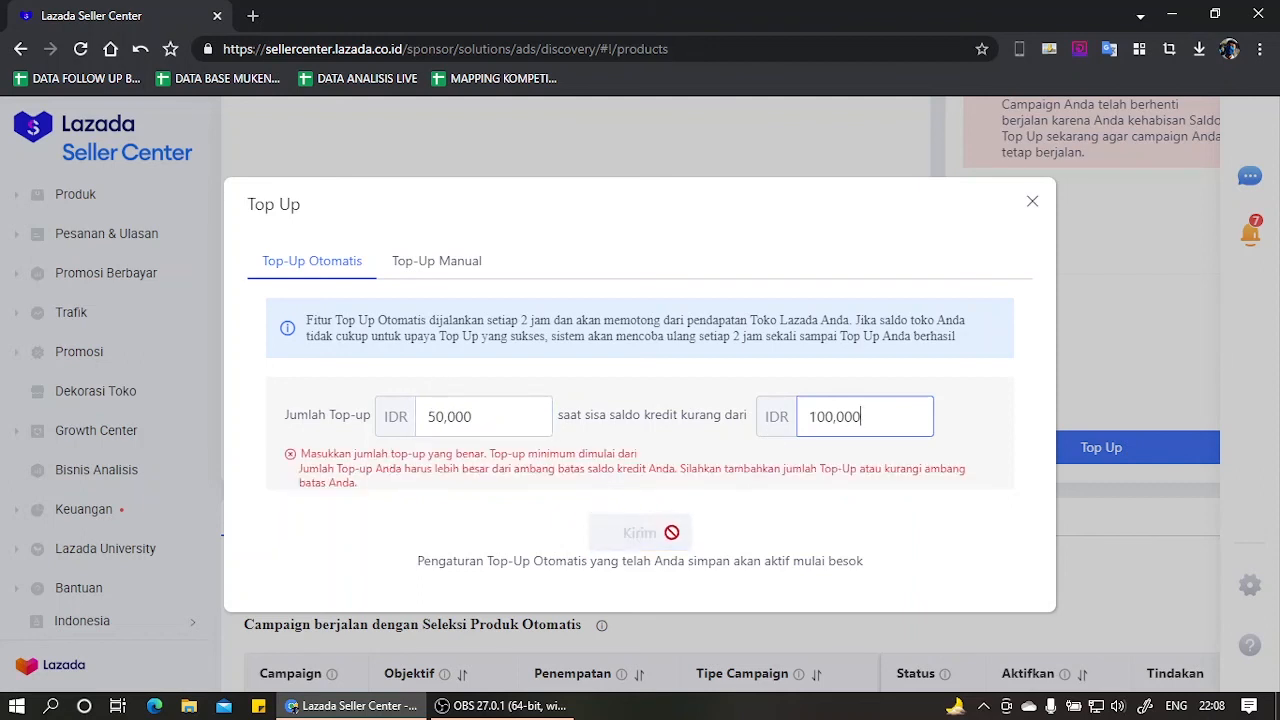
{"action": "key", "text": "BackSpace"}
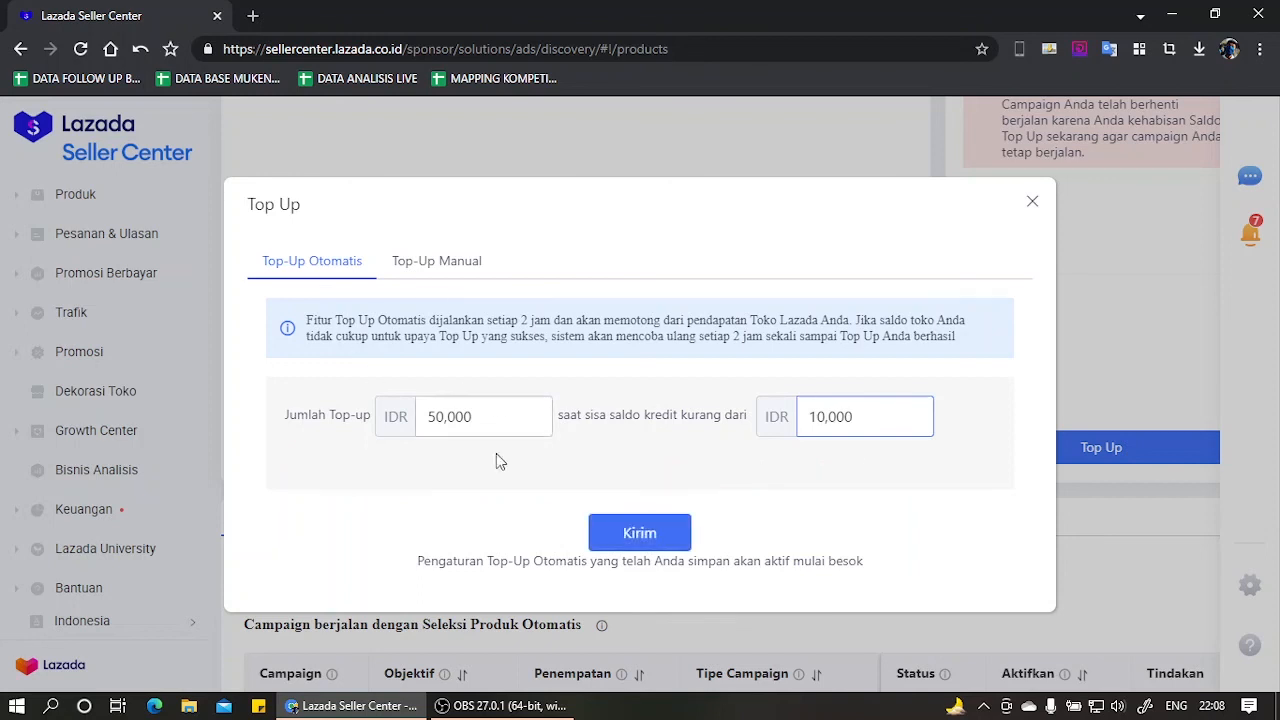
{"action": "left_click", "coordinate": [639, 535]}
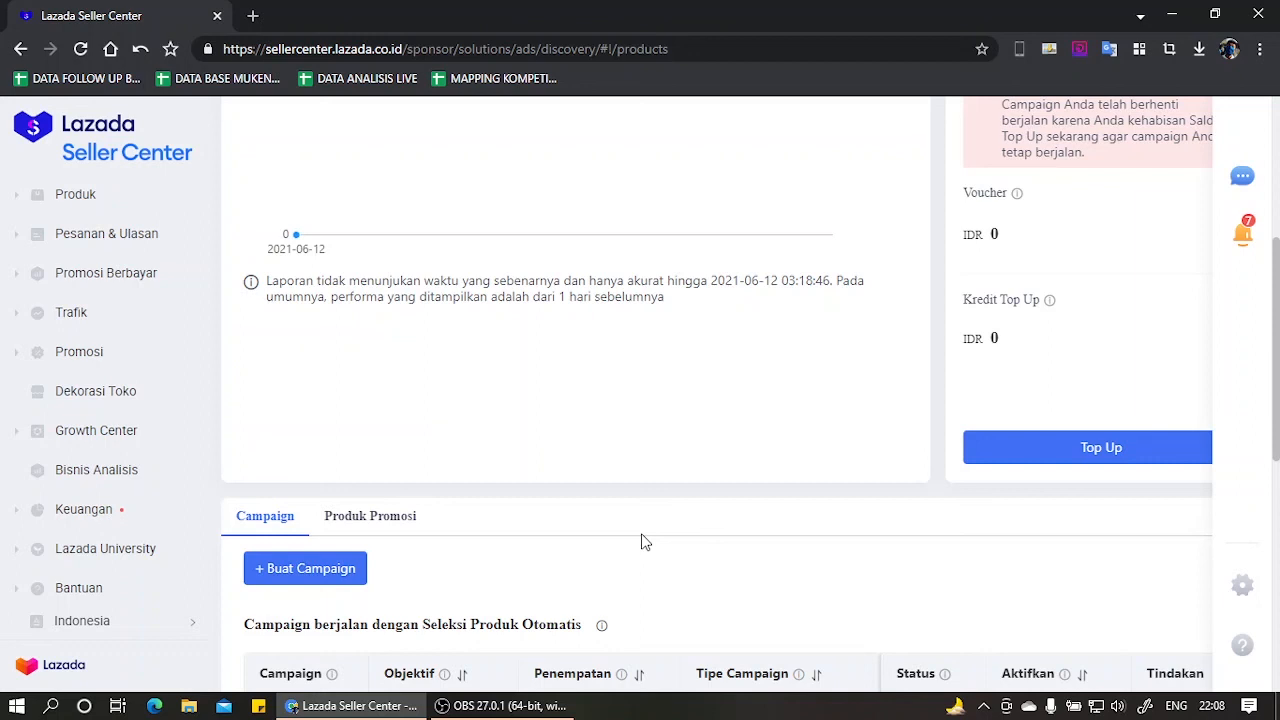
Review the running campaigns with automatic and manual product selection, including their status and activation.
{"action": "scroll", "coordinate": [645, 541], "scroll_direction": "down", "scroll_amount": 4}
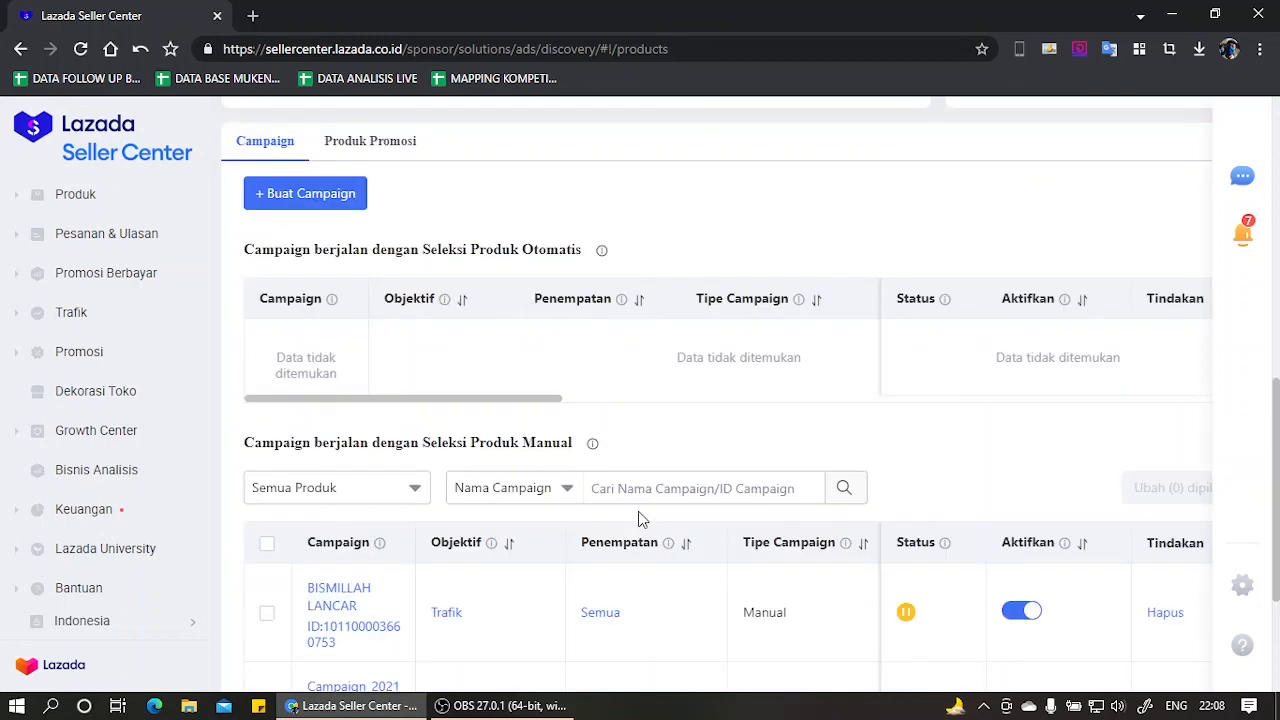
{"action": "scroll", "coordinate": [560, 490], "scroll_direction": "up", "scroll_amount": 2}
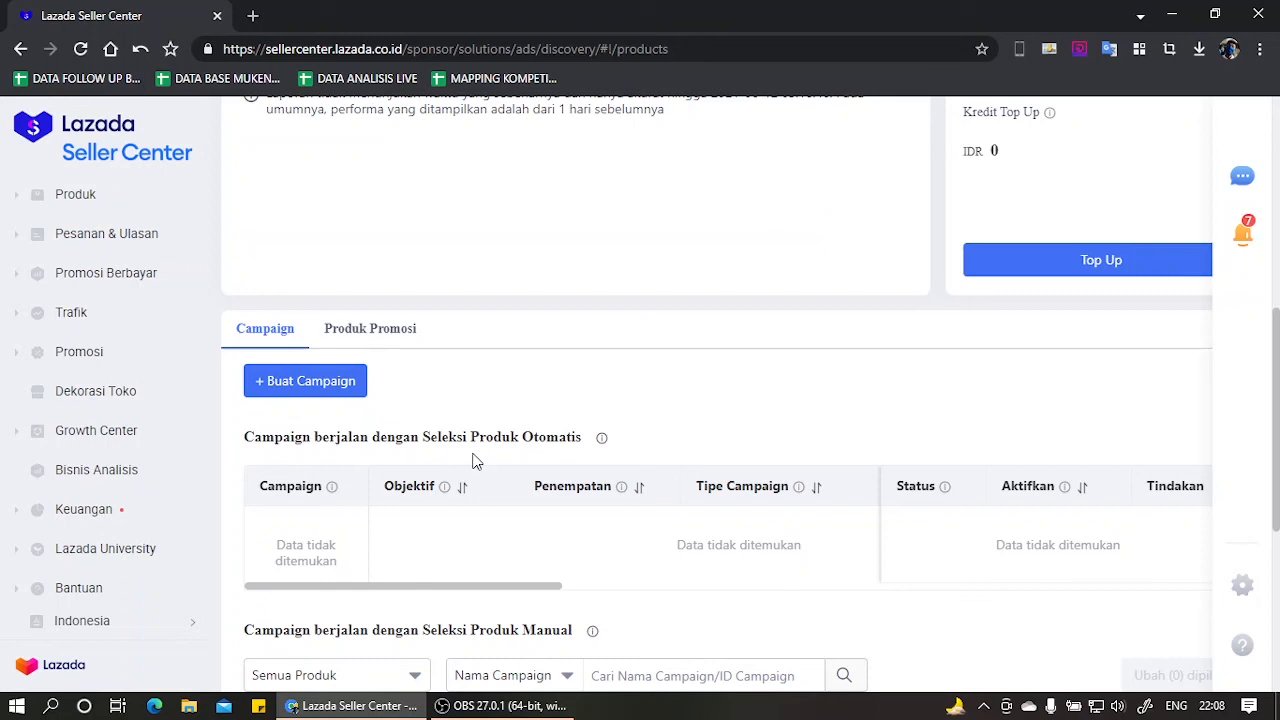
{"action": "scroll", "coordinate": [492, 442], "scroll_direction": "up", "scroll_amount": 3}
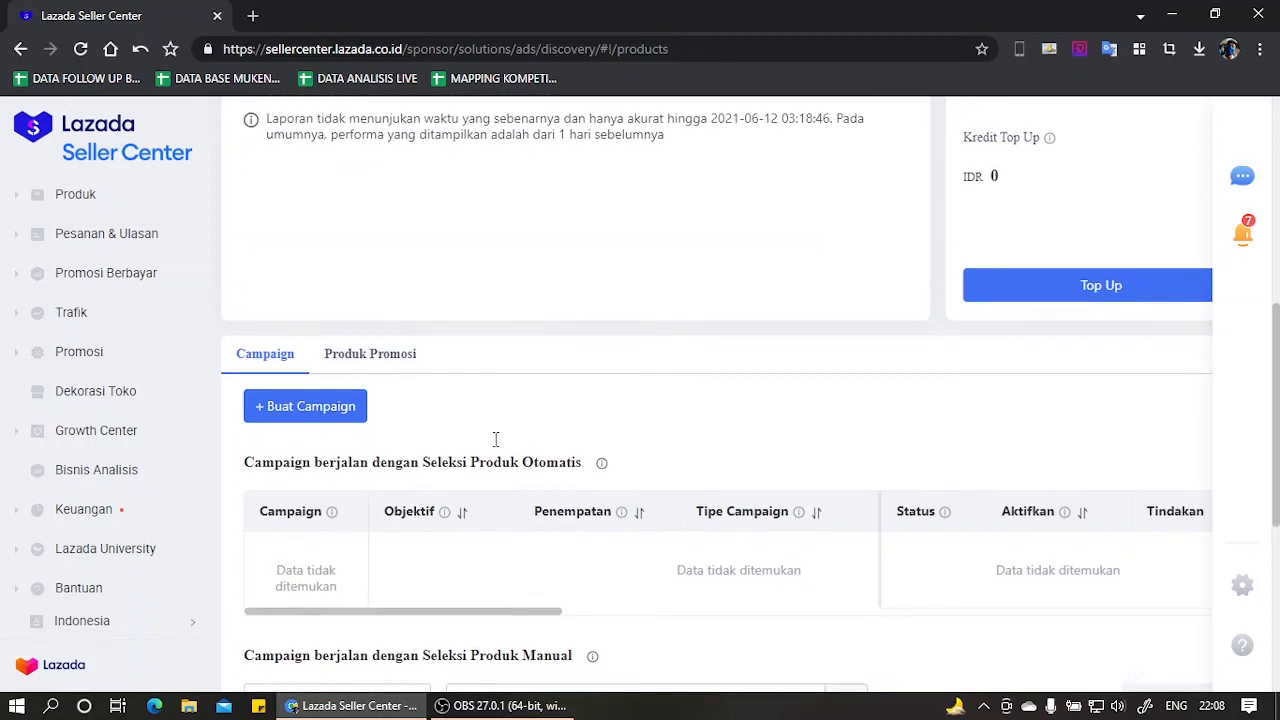